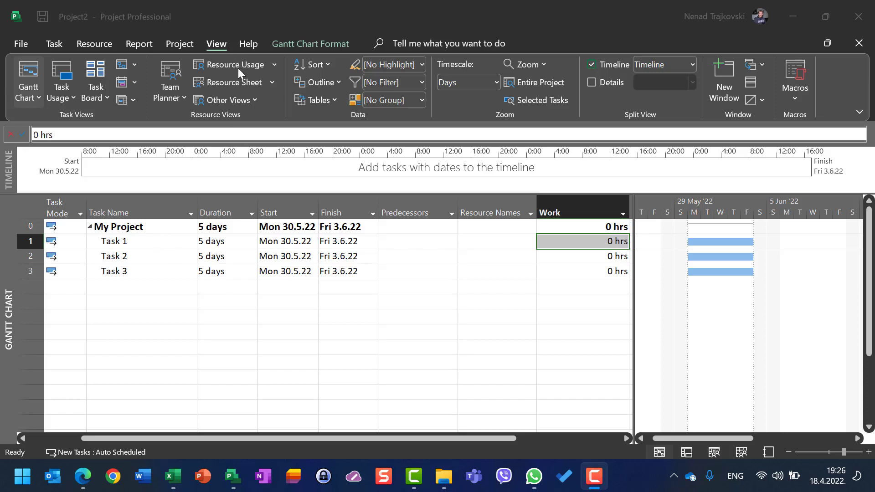
- Open the Resource Sheet and review the maximum units of the three work resources
{"action": "key", "text": "F2"}
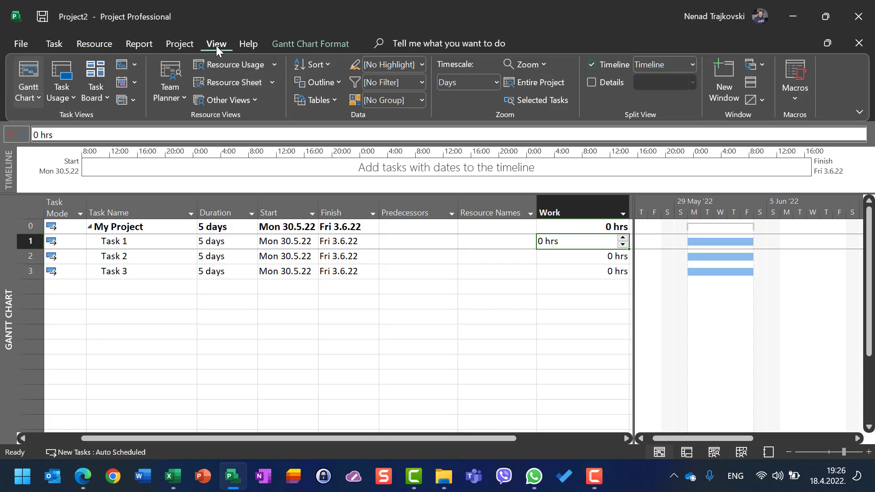
{"action": "left_click", "coordinate": [231, 82]}
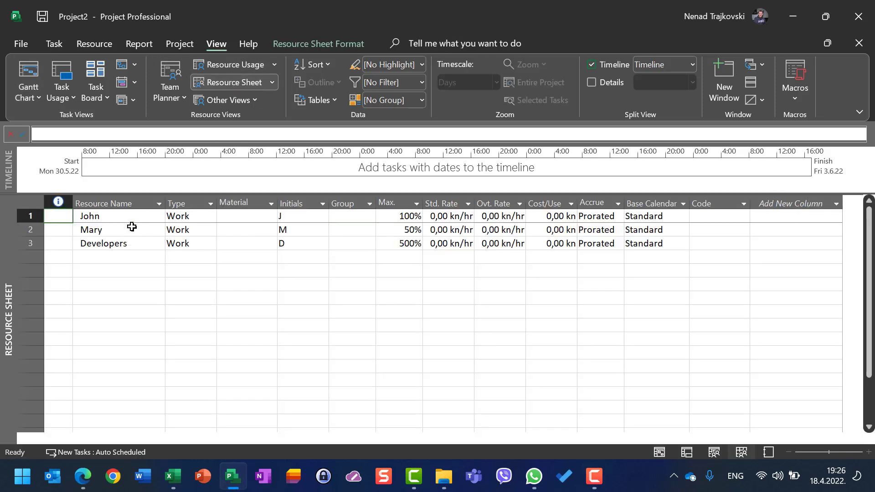
{"action": "left_click", "coordinate": [400, 218]}
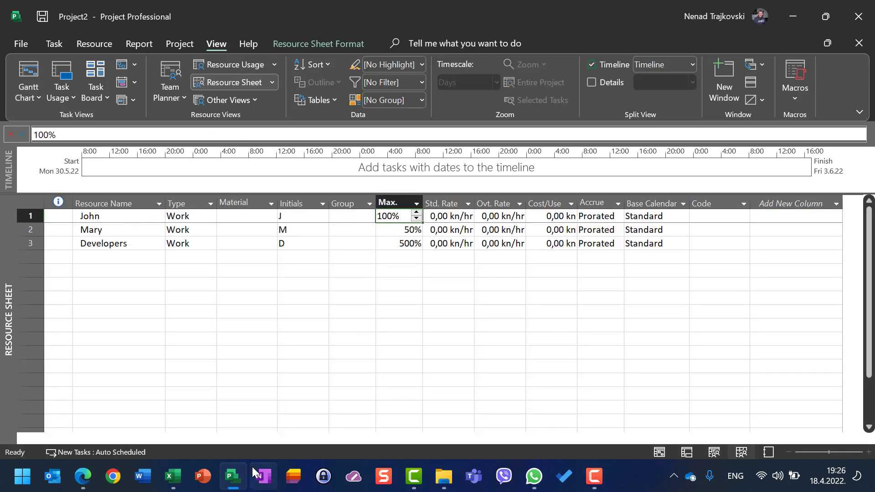
{"action": "left_click", "coordinate": [120, 231]}
{"action": "left_click", "coordinate": [392, 233]}
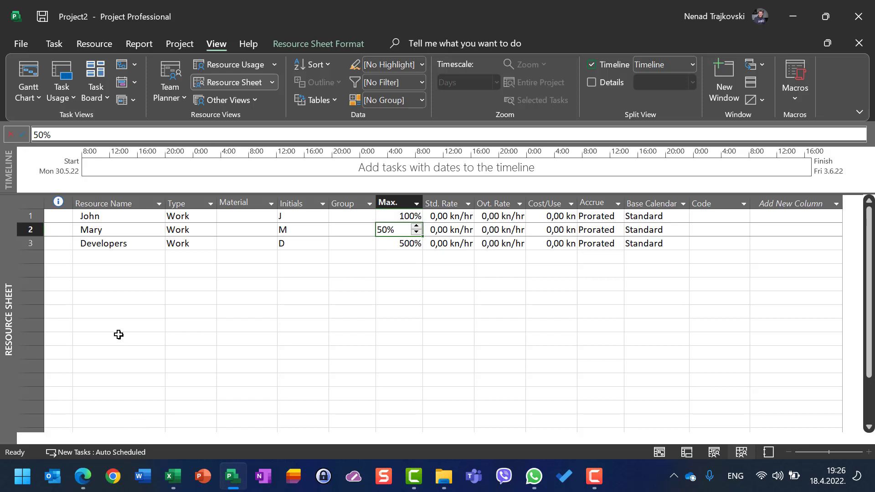
{"action": "left_click", "coordinate": [158, 247]}
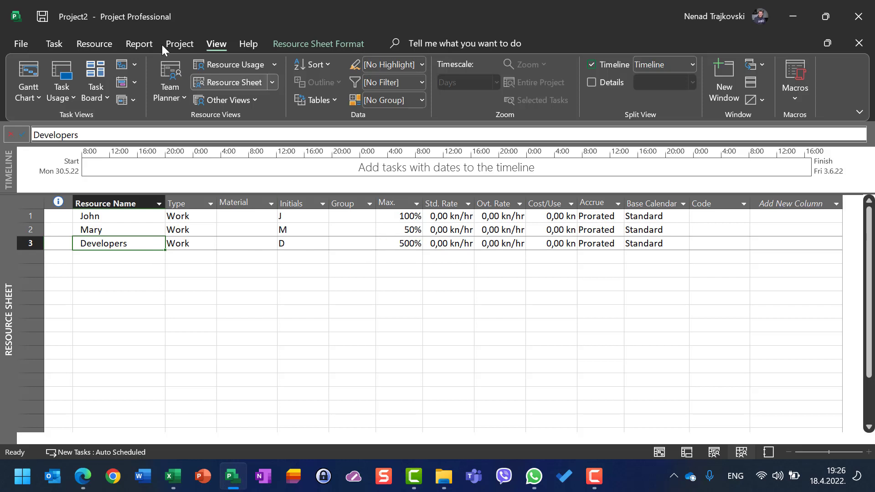
- In the Gantt Chart, assign the resource with 100% maximum units to Task 1 at 50% units and widen the table to show the Work column
{"action": "left_click", "coordinate": [30, 68]}
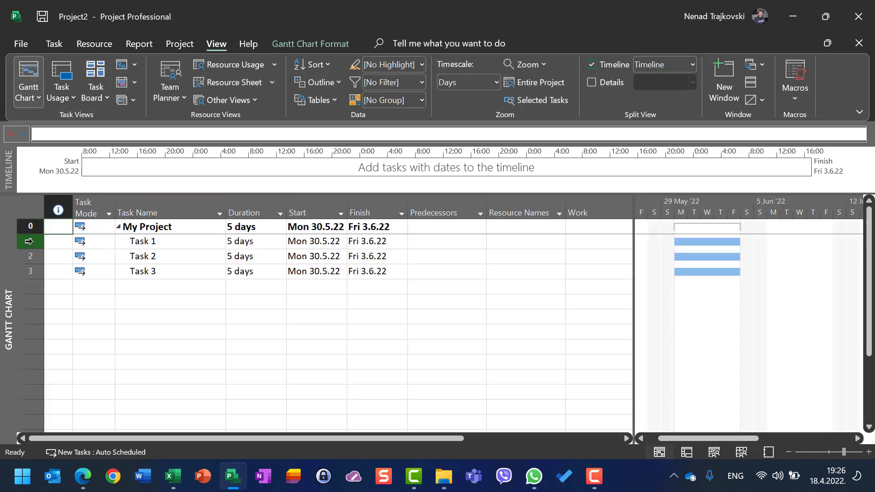
{"action": "left_click", "coordinate": [30, 242]}
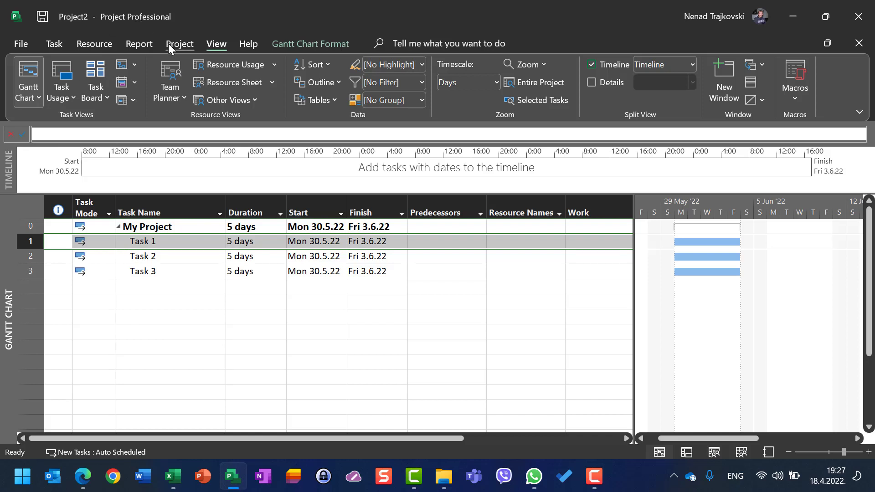
{"action": "left_click", "coordinate": [88, 45]}
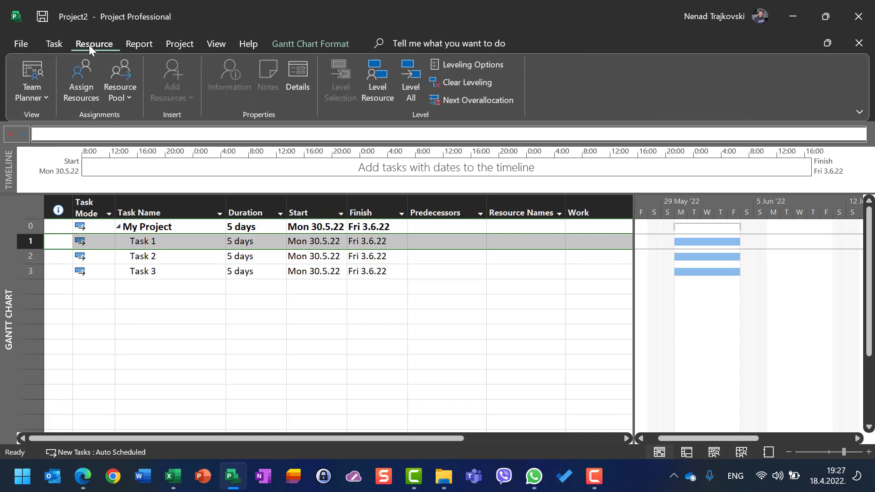
{"action": "left_click", "coordinate": [83, 80]}
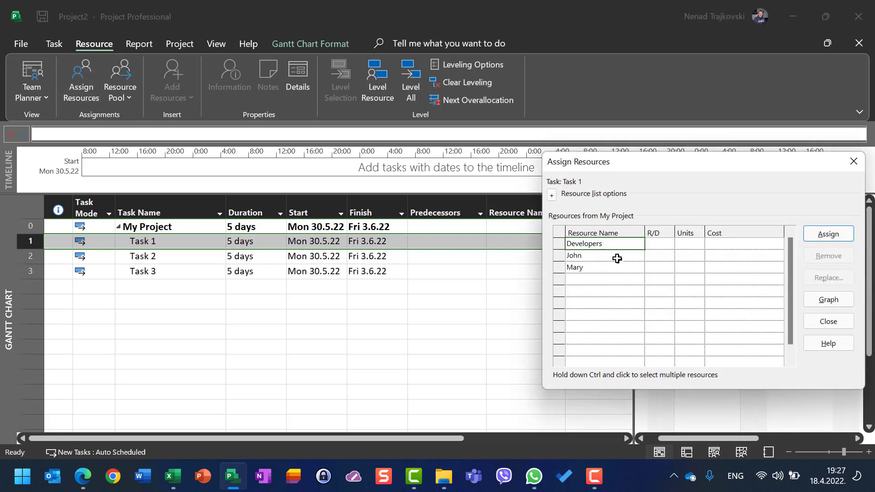
{"action": "left_click", "coordinate": [681, 256]}
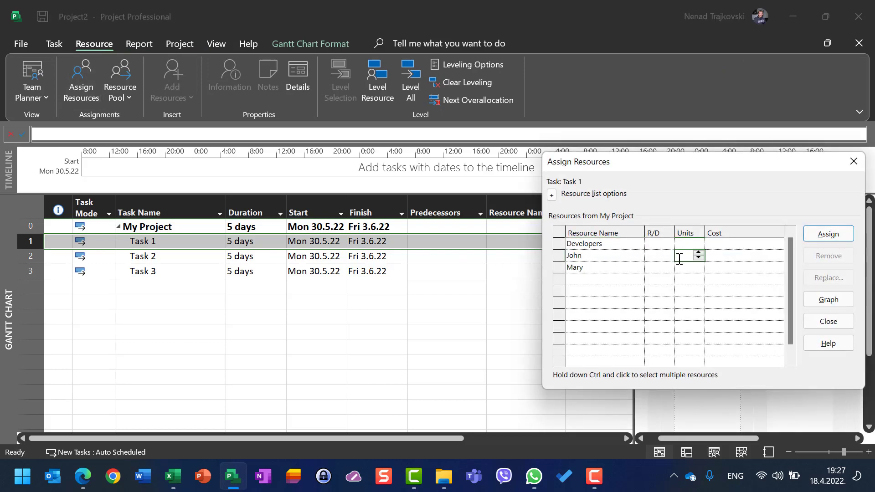
{"action": "type", "text": "50"}
{"action": "left_click", "coordinate": [829, 234]}
{"action": "left_click", "coordinate": [829, 322]}
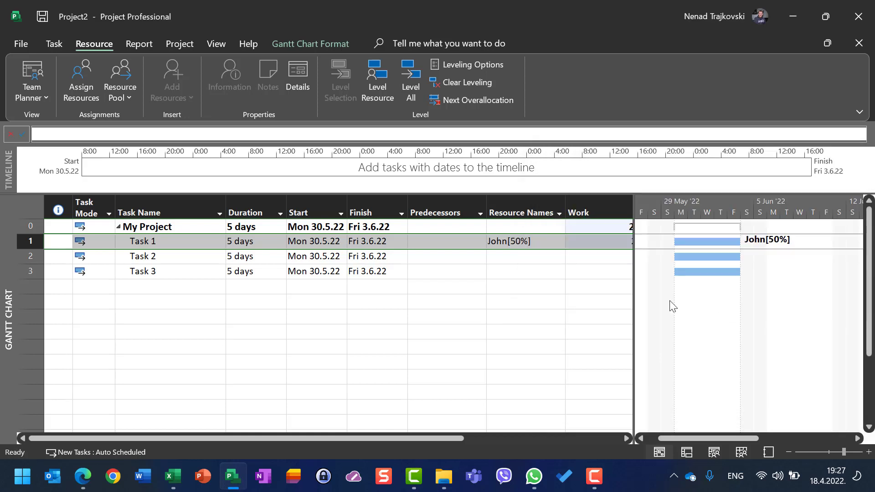
{"action": "left_click_drag", "start_coordinate": [636, 288], "coordinate": [700, 283]}
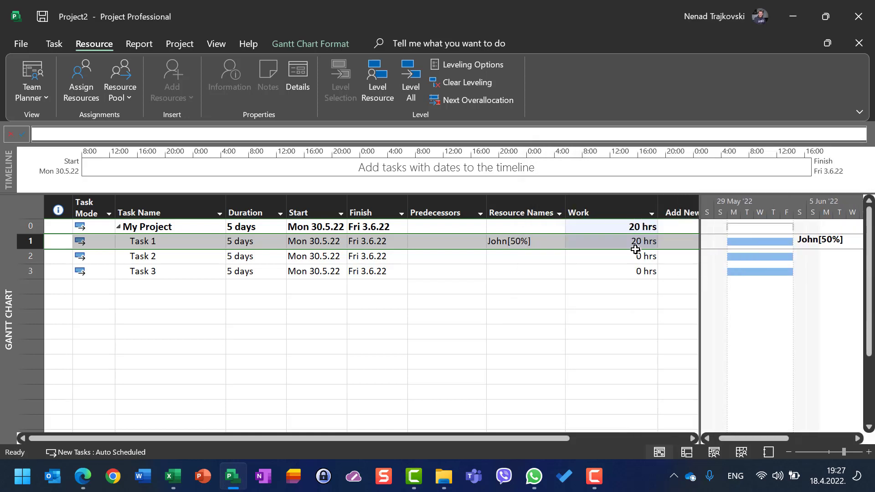
{"action": "left_click", "coordinate": [634, 241]}
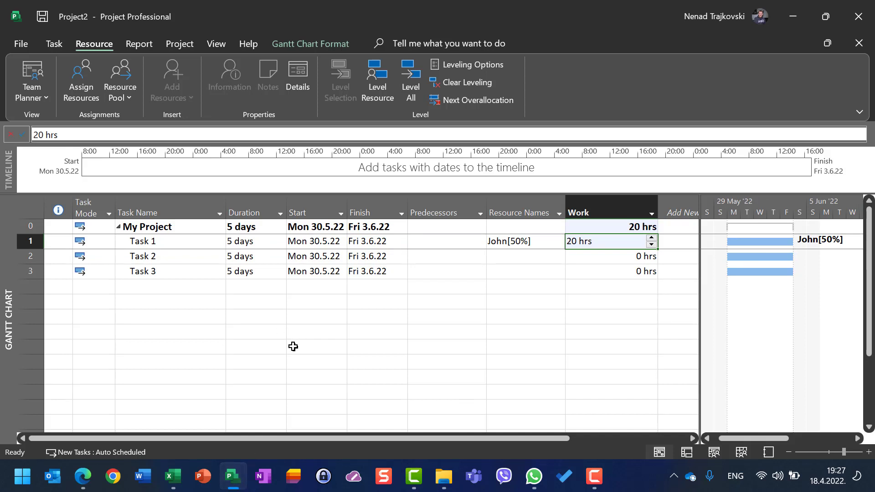
- Assign the same resource as on Task 1 to Task 2 at 50% units
{"action": "left_click", "coordinate": [129, 259]}
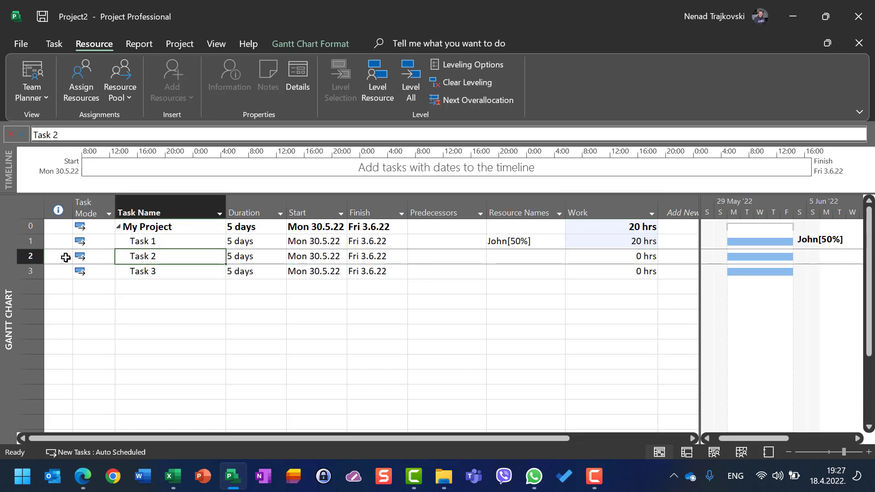
{"action": "left_click", "coordinate": [89, 90]}
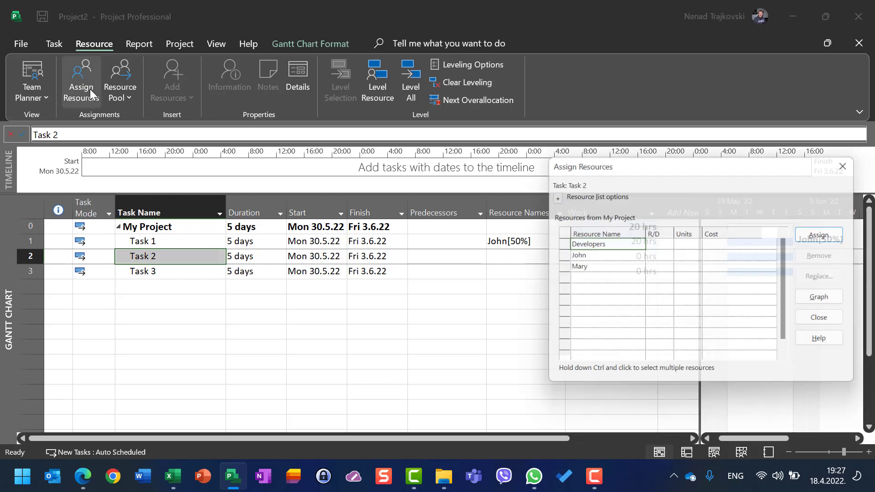
{"action": "left_click", "coordinate": [693, 258]}
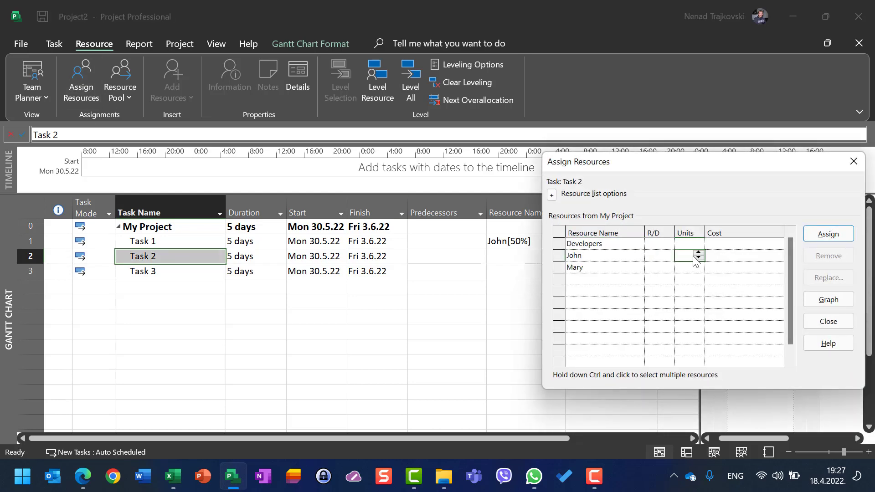
{"action": "type", "text": "50"}
{"action": "left_click", "coordinate": [828, 234]}
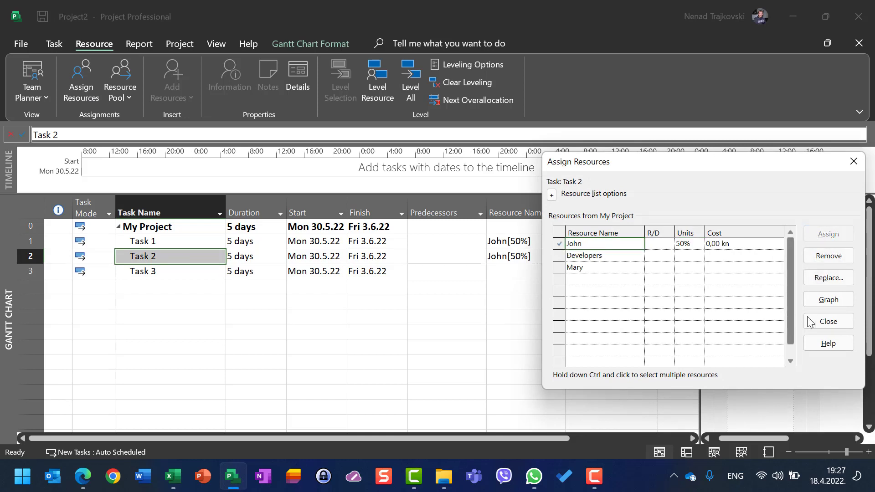
{"action": "left_click", "coordinate": [828, 322]}
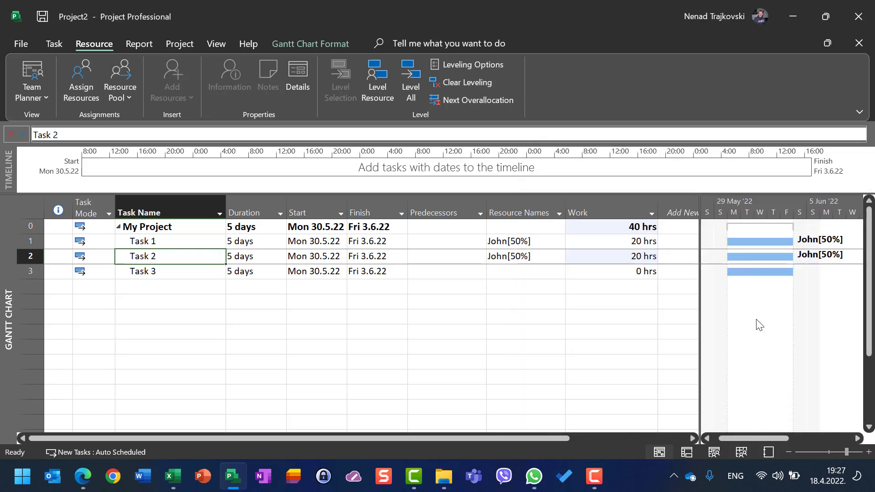
- Assign the resource used on Tasks 1 and 2 to Task 3 at 1% units
{"action": "left_click", "coordinate": [515, 272]}
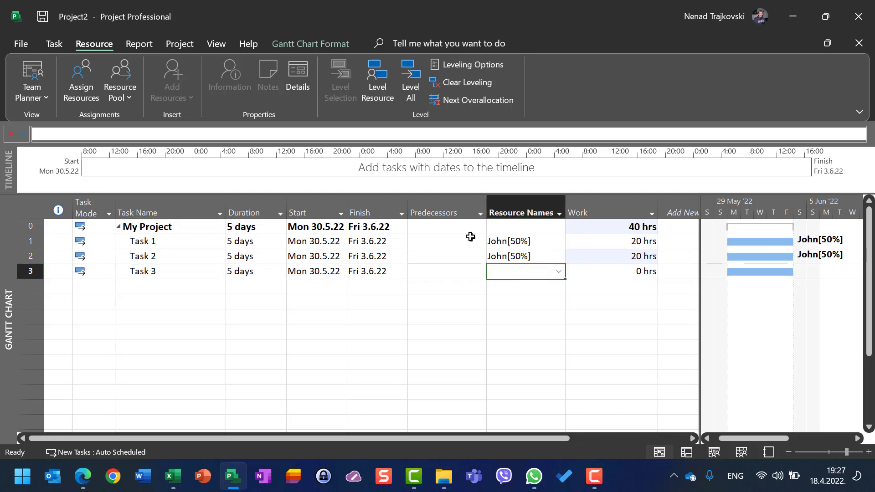
{"action": "left_click", "coordinate": [82, 92]}
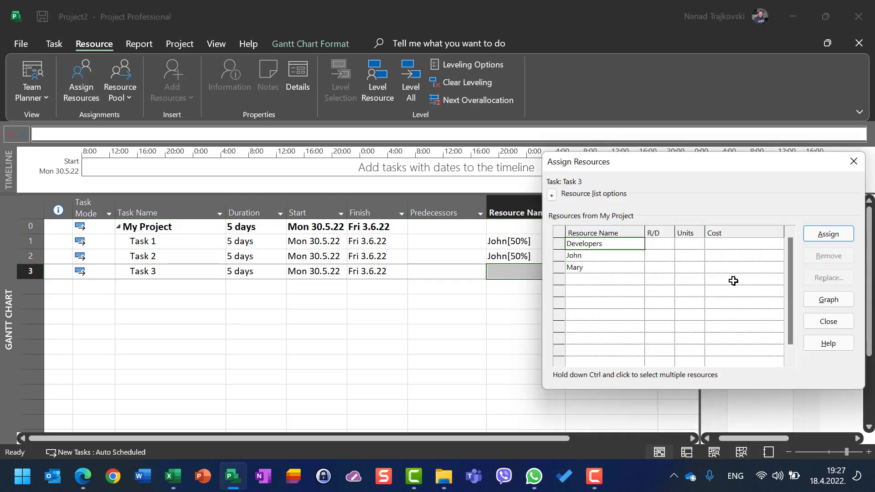
{"action": "left_click", "coordinate": [684, 257]}
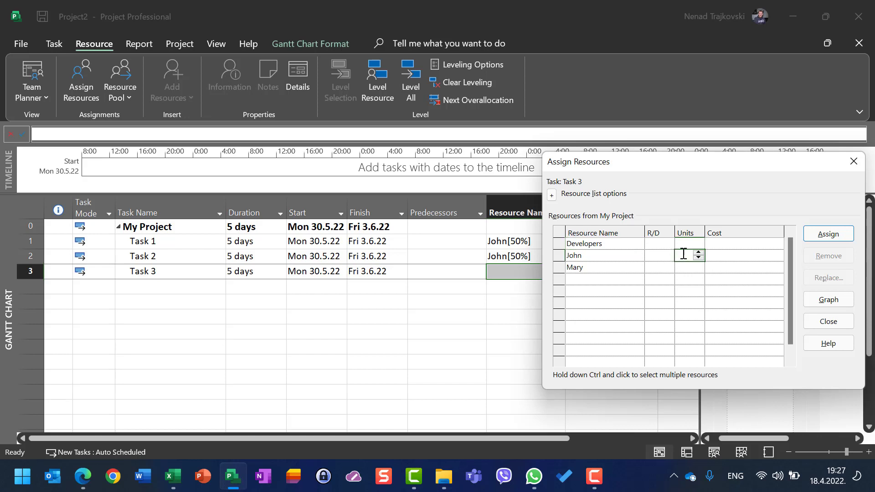
{"action": "type", "text": "1"}
{"action": "left_click", "coordinate": [819, 236]}
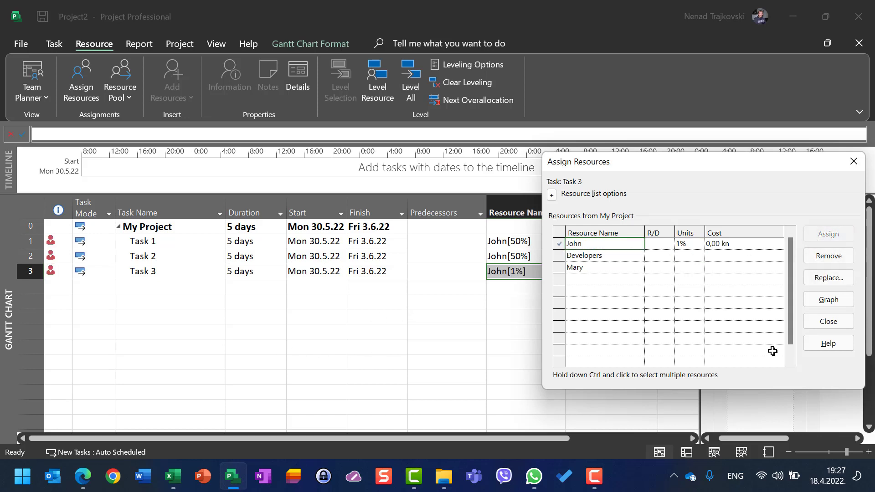
{"action": "left_click", "coordinate": [838, 321]}
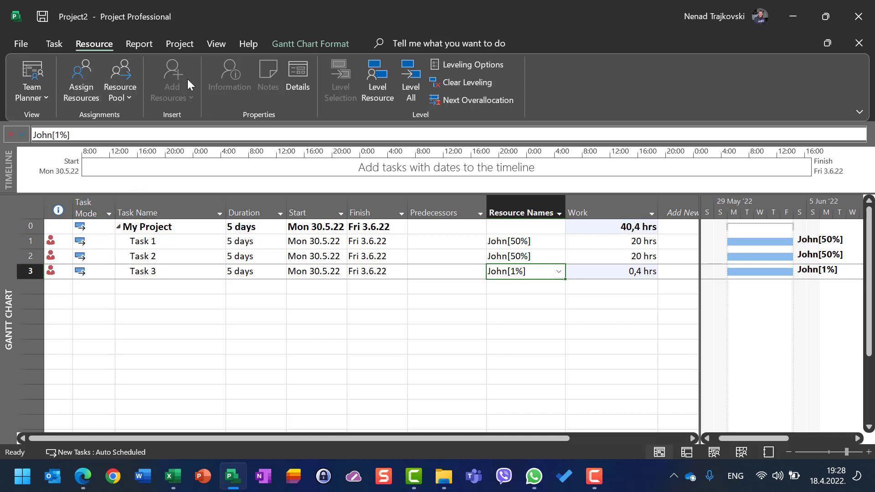
- Return to the Resource Sheet and examine the indicator on the first resource's row
{"action": "left_click", "coordinate": [218, 44]}
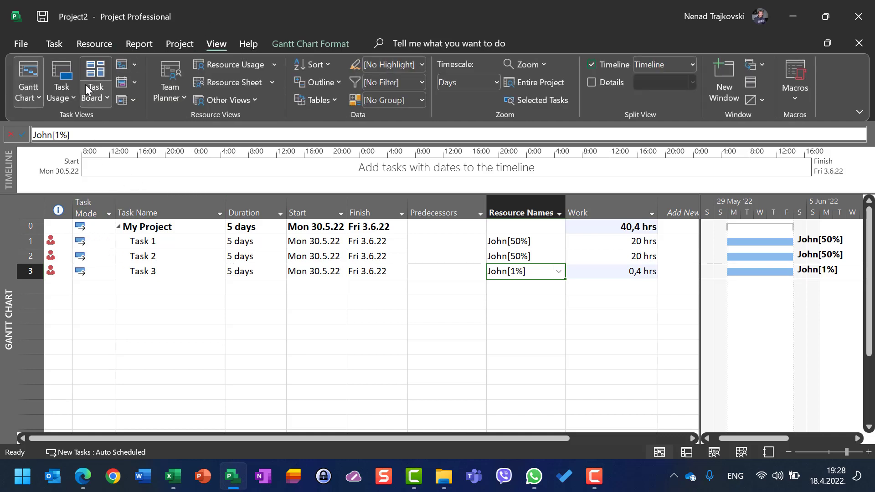
{"action": "left_click", "coordinate": [253, 82]}
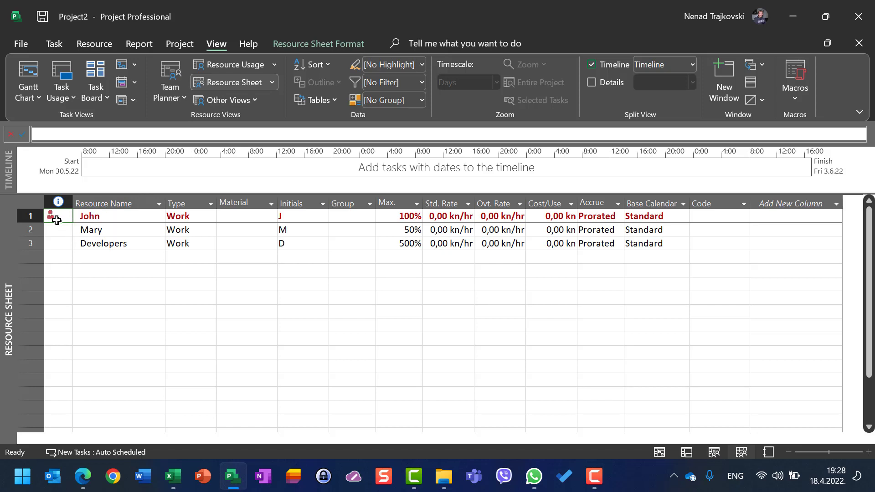
{"action": "mouse_move", "coordinate": [51, 216]}
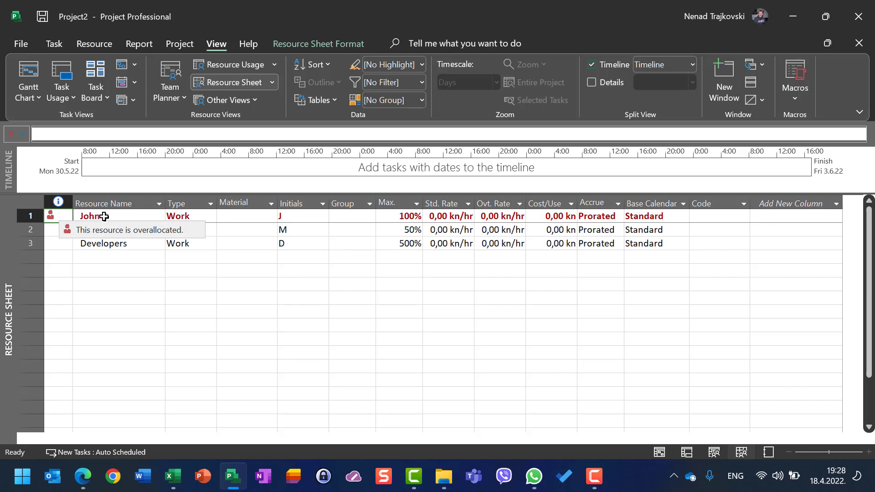
{"action": "left_click", "coordinate": [100, 217]}
{"action": "left_click", "coordinate": [195, 220]}
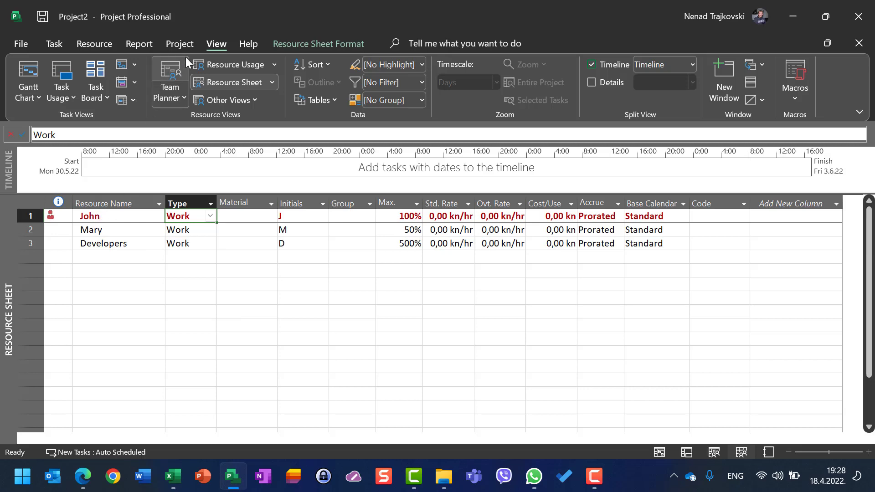
- Inspect the first resource's default Monday to Friday working times in the Change Working Time calendar, leaving them unedited
{"action": "left_click", "coordinate": [170, 45]}
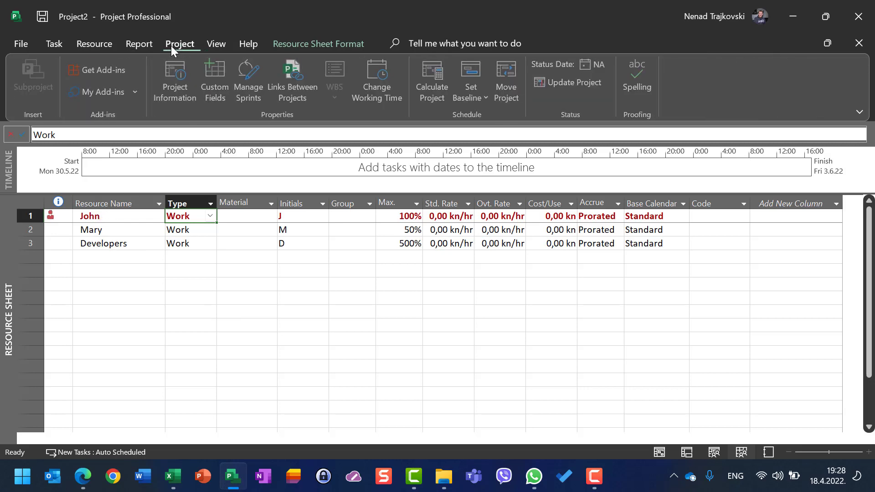
{"action": "left_click", "coordinate": [377, 86]}
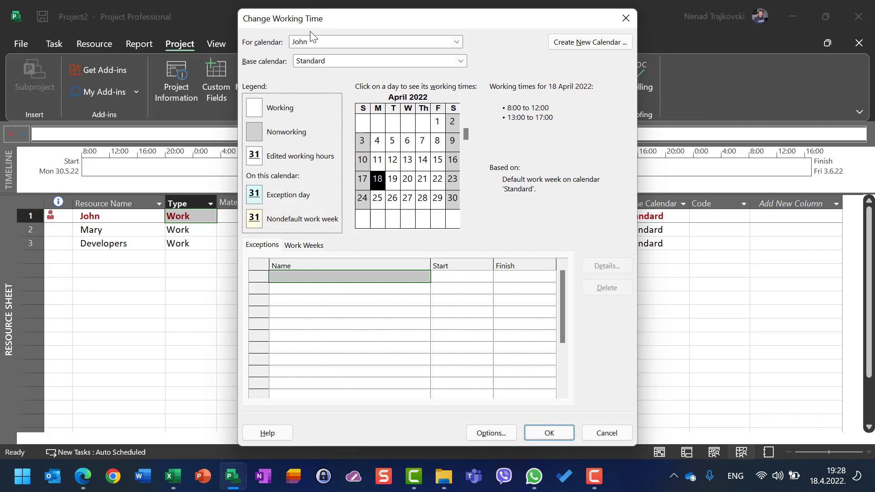
{"action": "left_click", "coordinate": [304, 246]}
{"action": "left_click", "coordinate": [601, 266]}
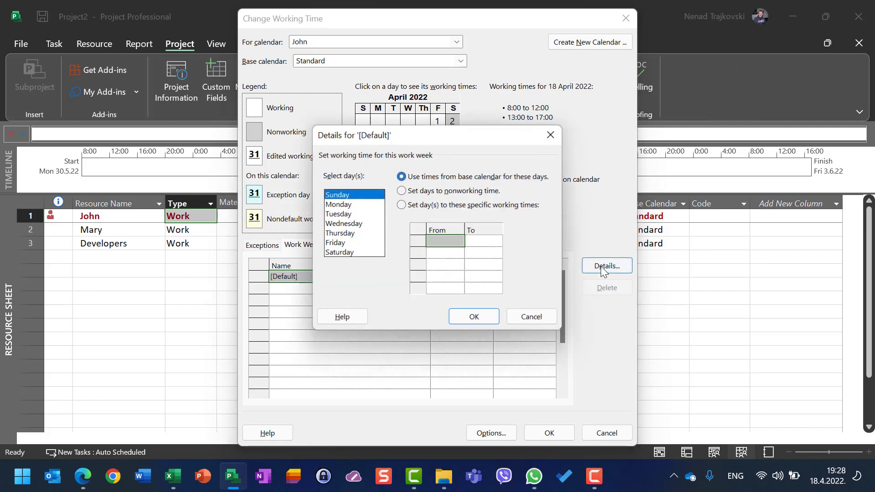
{"action": "left_click", "coordinate": [337, 205]}
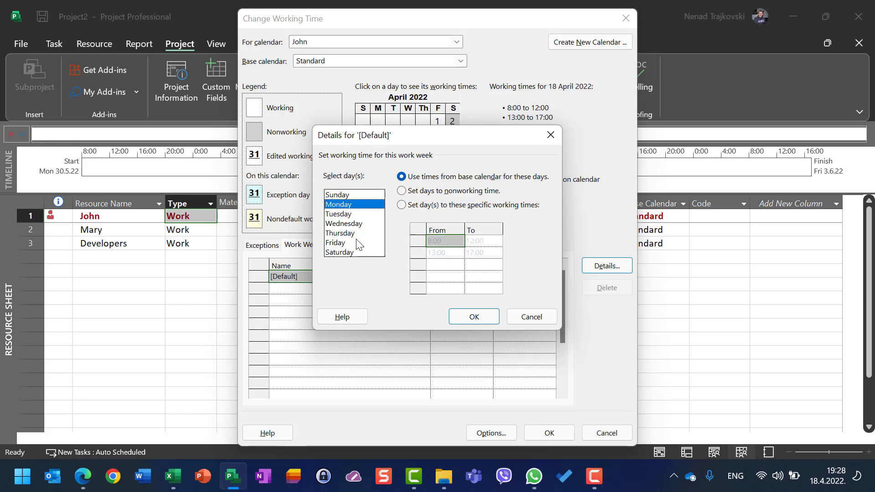
{"action": "left_click", "coordinate": [342, 246], "text": "shift"}
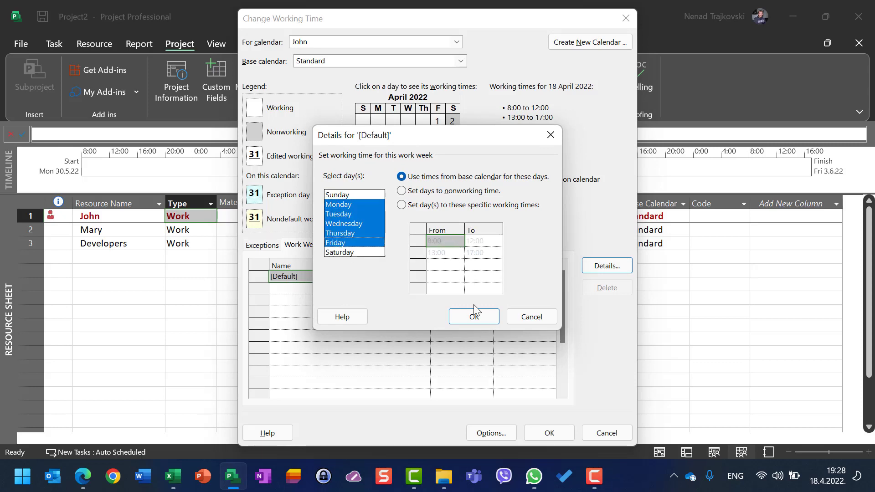
{"action": "left_click", "coordinate": [525, 320]}
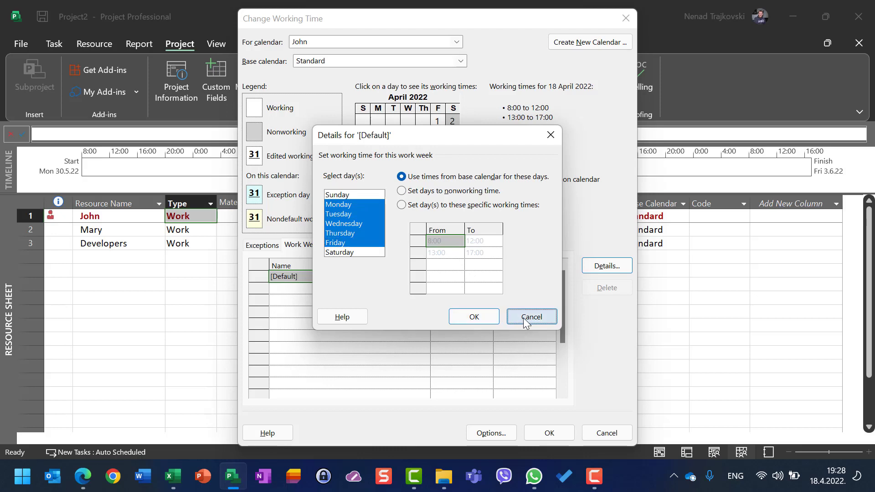
{"action": "left_click", "coordinate": [607, 433]}
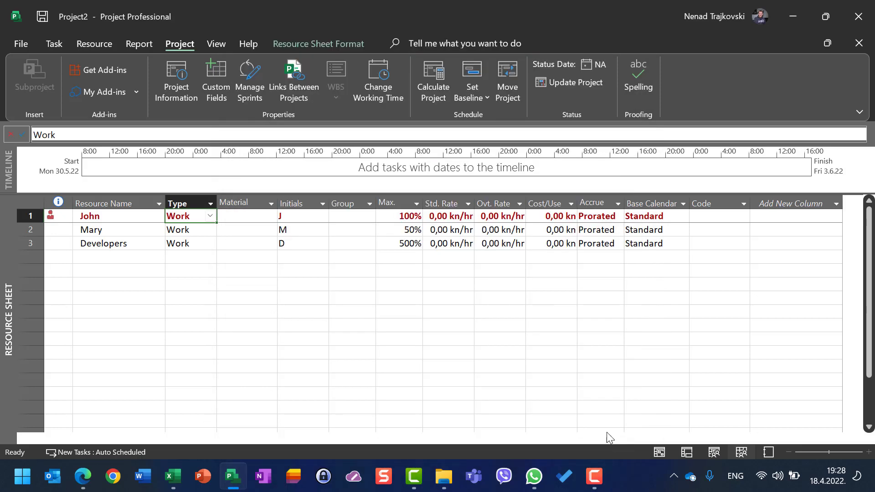
- Return to the Gantt Chart and review the resource assignment units on Task 1 and Task 2
{"action": "left_click", "coordinate": [54, 44]}
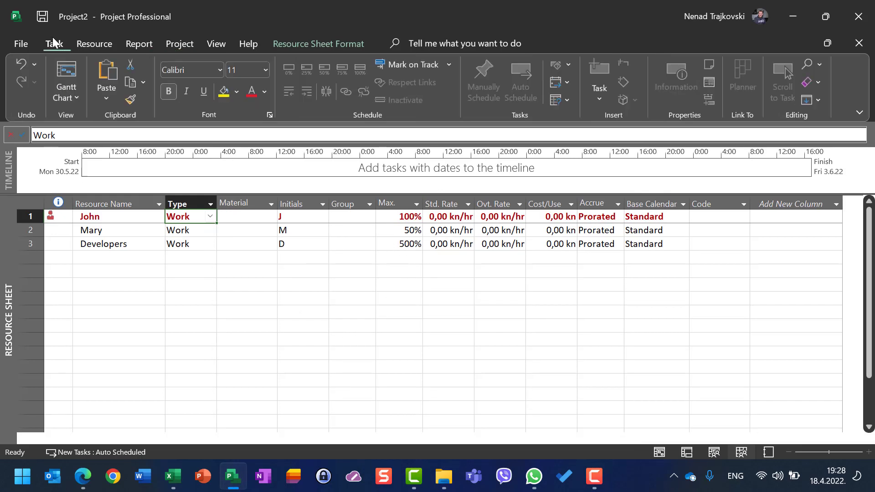
{"action": "left_click", "coordinate": [69, 73]}
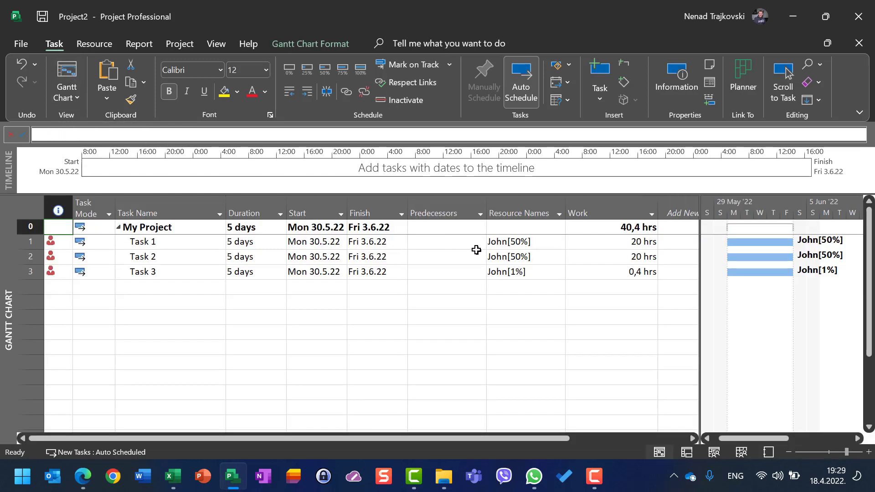
{"action": "left_click", "coordinate": [501, 247]}
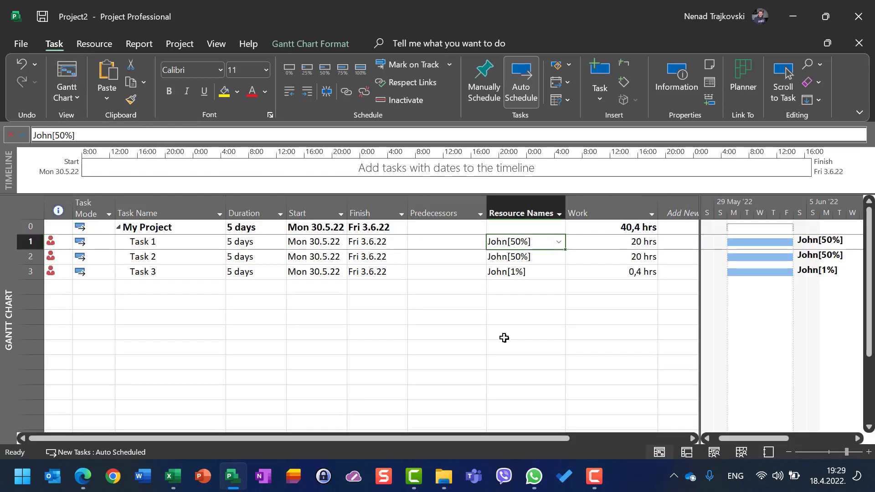
{"action": "left_click", "coordinate": [518, 256]}
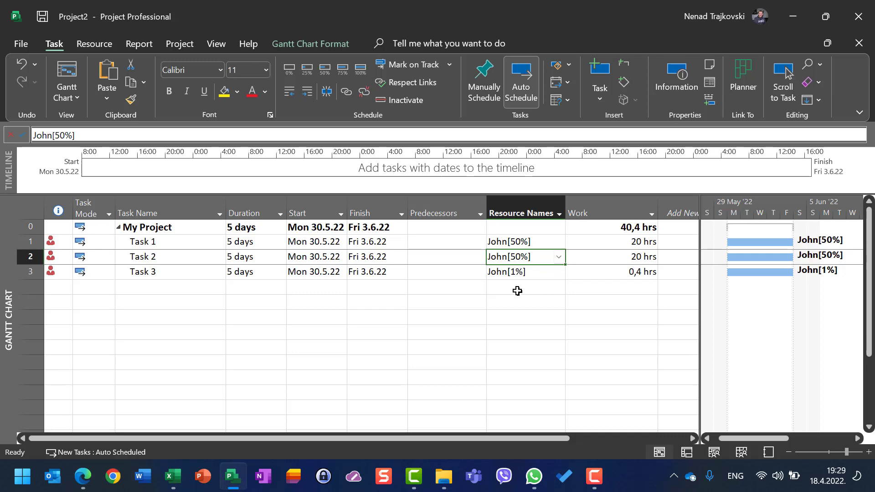
- Compare the first resource's maximum units in the Resource Sheet with its assigned units in the Gantt Chart
{"action": "left_click", "coordinate": [223, 46]}
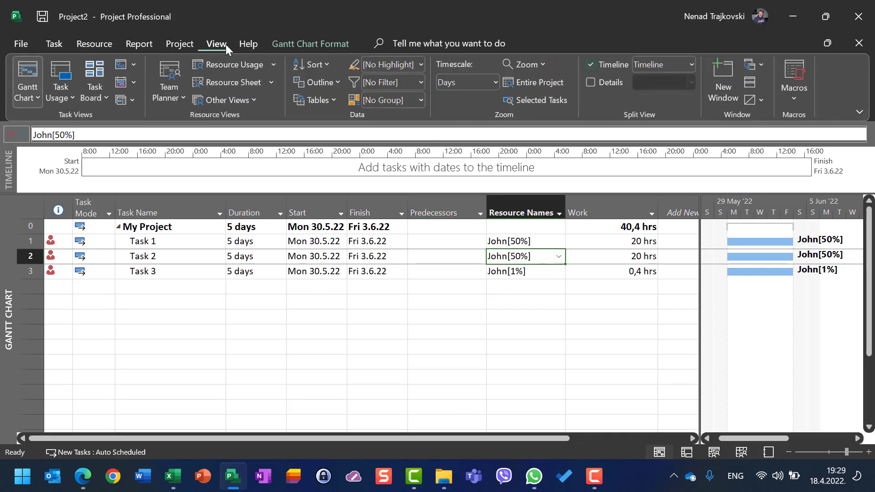
{"action": "left_click", "coordinate": [242, 78]}
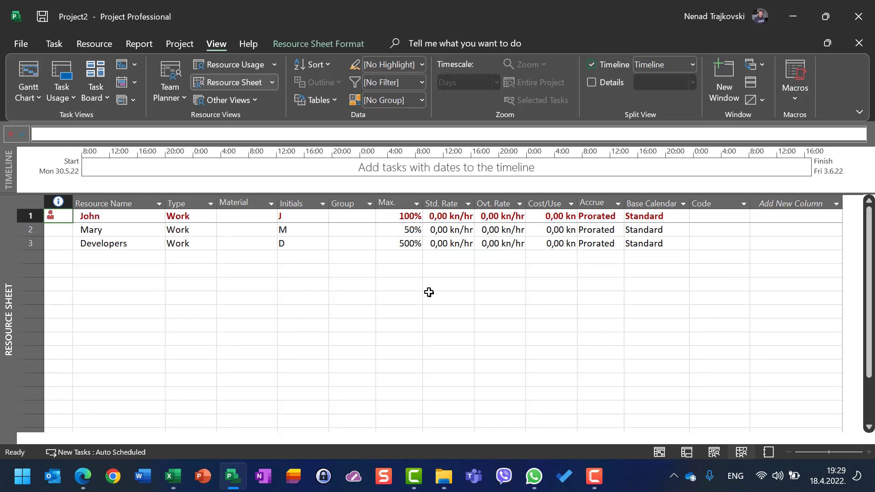
{"action": "left_click", "coordinate": [388, 215]}
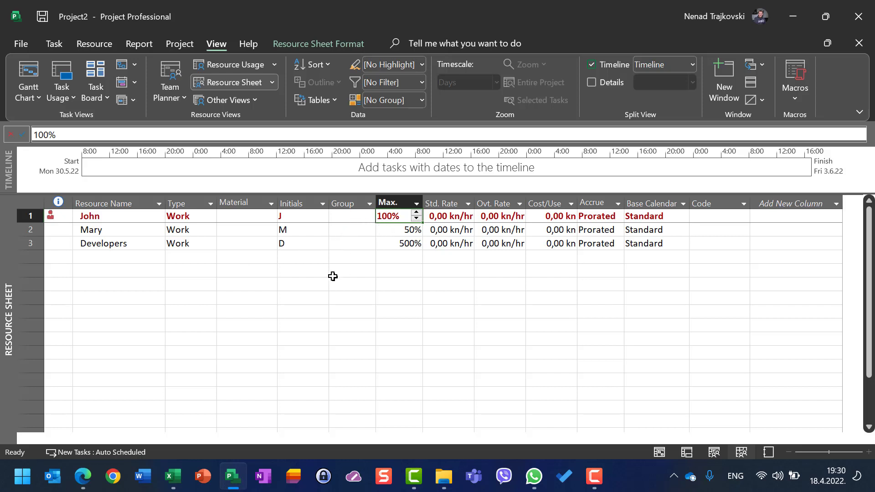
{"action": "left_click", "coordinate": [29, 67]}
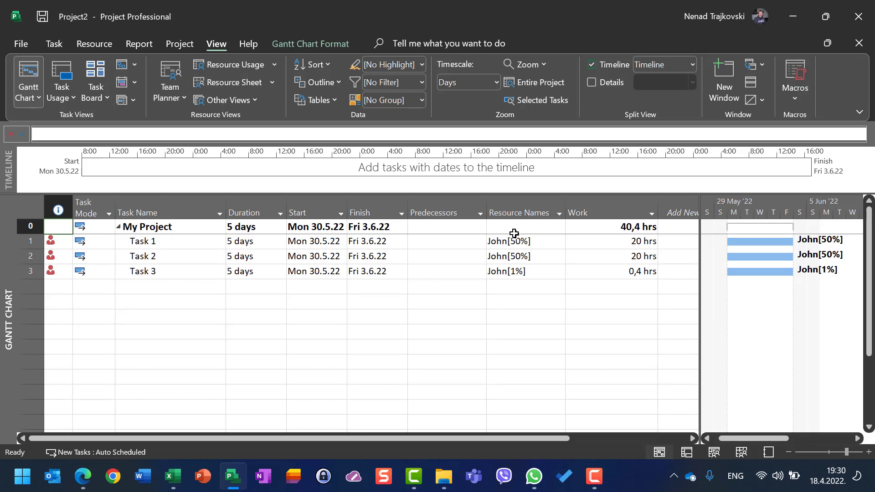
{"action": "left_click", "coordinate": [243, 82]}
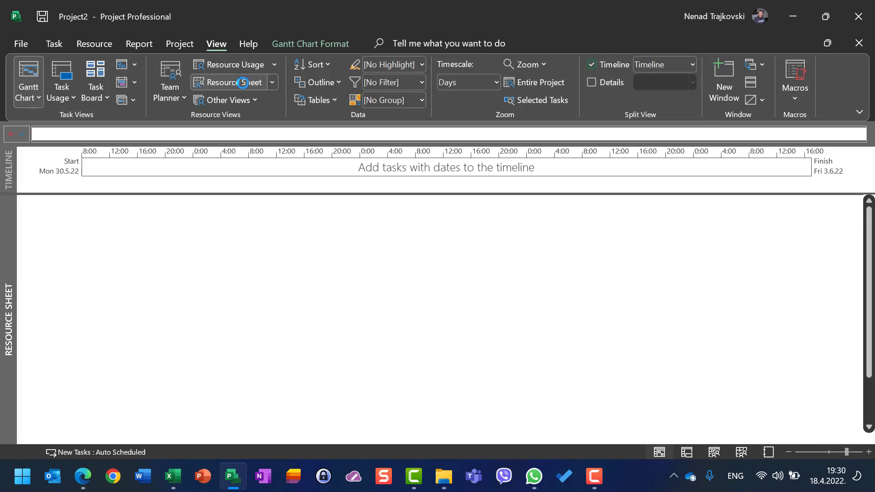
{"action": "left_click", "coordinate": [407, 216]}
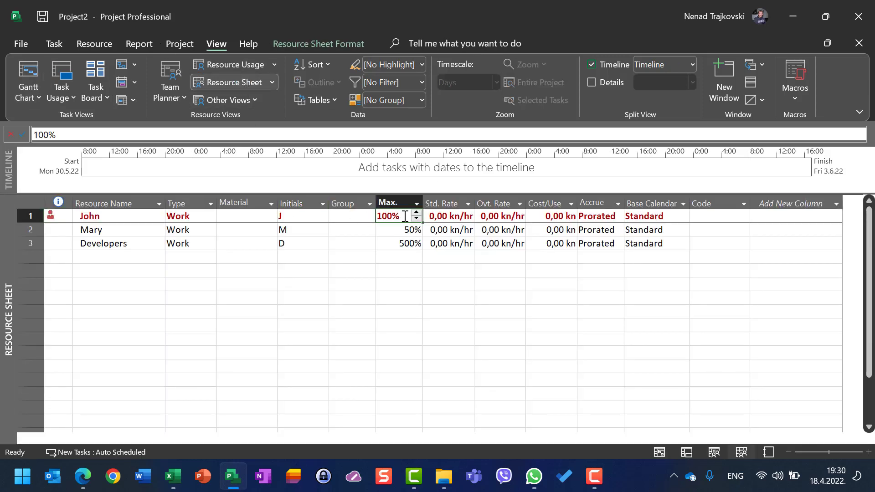
- Remove the resource assignments from Task 1, Task 2 and Task 3 in the Gantt Chart, and check the Resource Sheet
{"action": "left_click", "coordinate": [26, 73]}
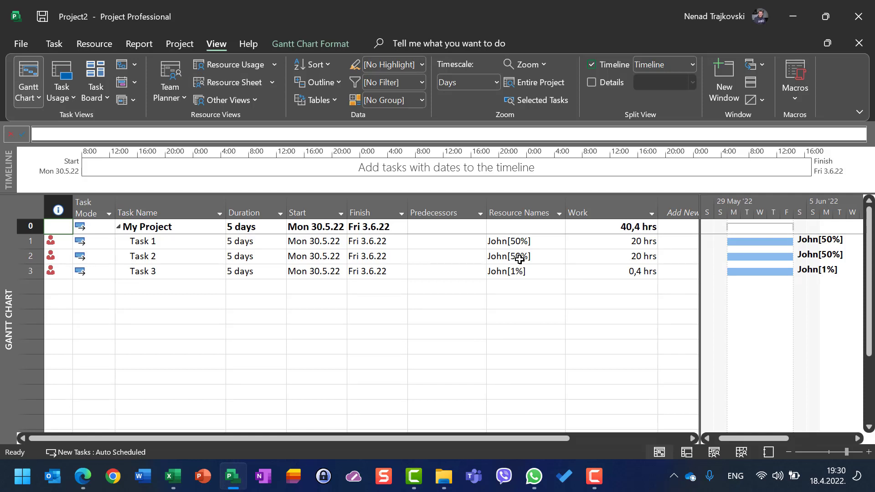
{"action": "left_click", "coordinate": [517, 242]}
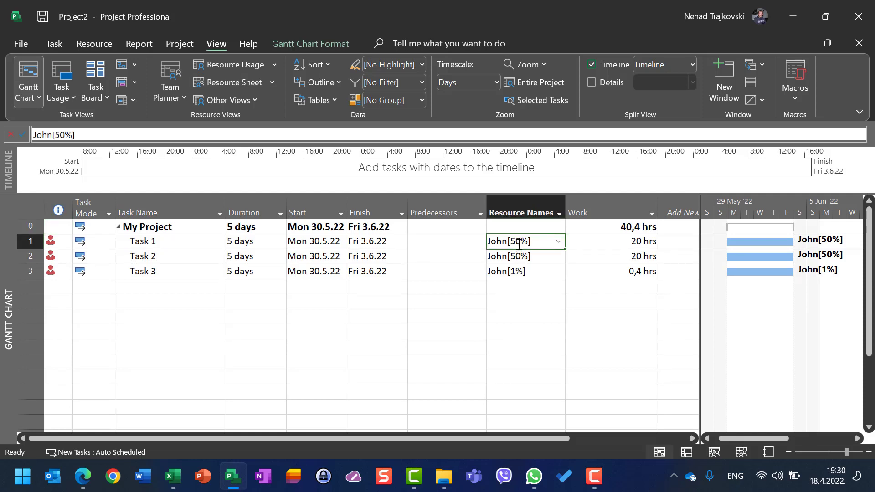
{"action": "key", "text": "Delete"}
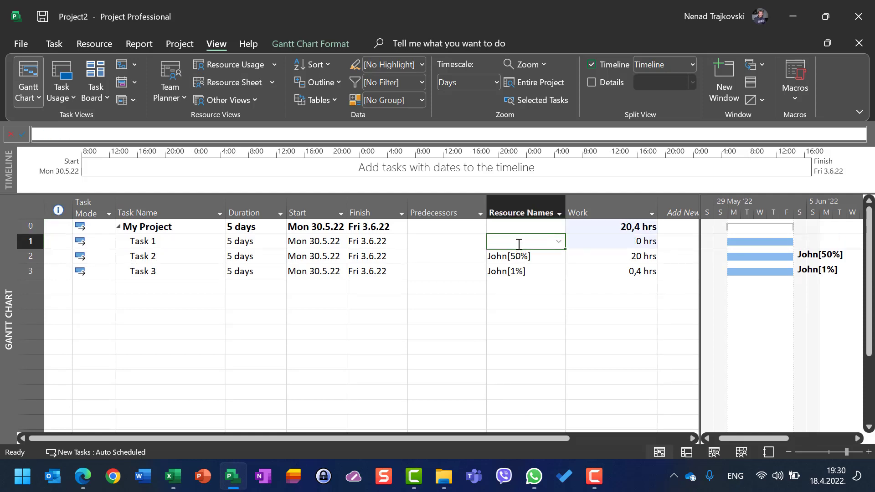
{"action": "key", "text": "Down"}
{"action": "key", "text": "Delete"}
{"action": "key", "text": "Down"}
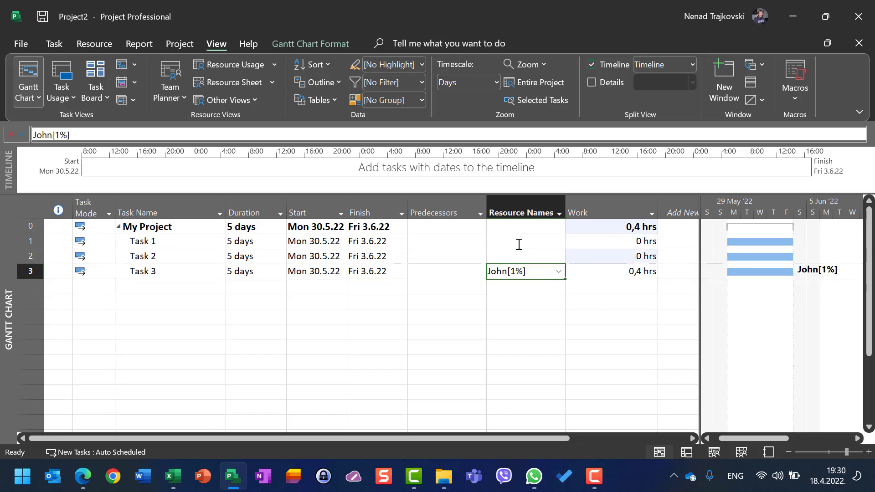
{"action": "key", "text": "Delete"}
{"action": "key", "text": "Up"}
{"action": "key", "text": "Up"}
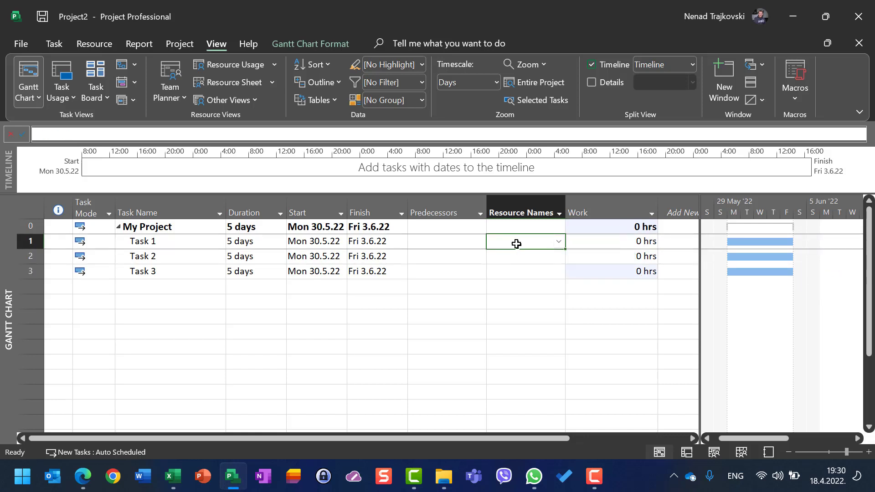
{"action": "left_click", "coordinate": [256, 85]}
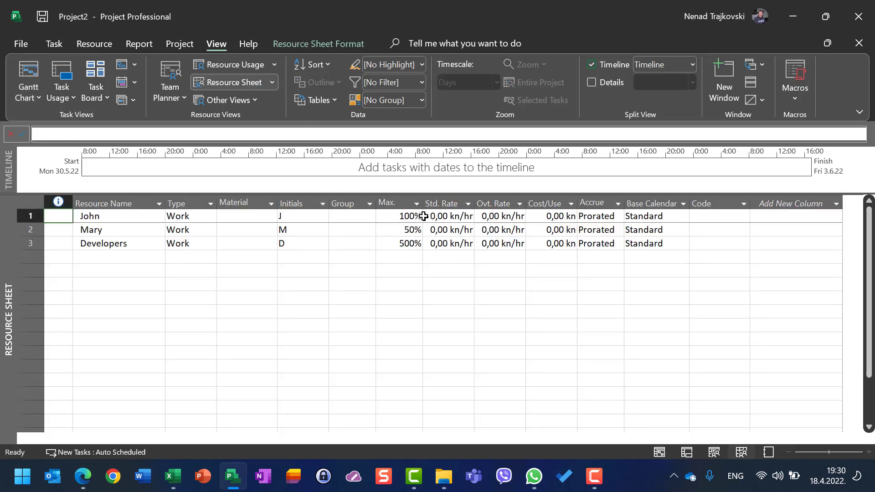
- In the Gantt Chart, assign the resource from the Resource Sheet's second row to Task 1 at 25% units
{"action": "left_click", "coordinate": [25, 72]}
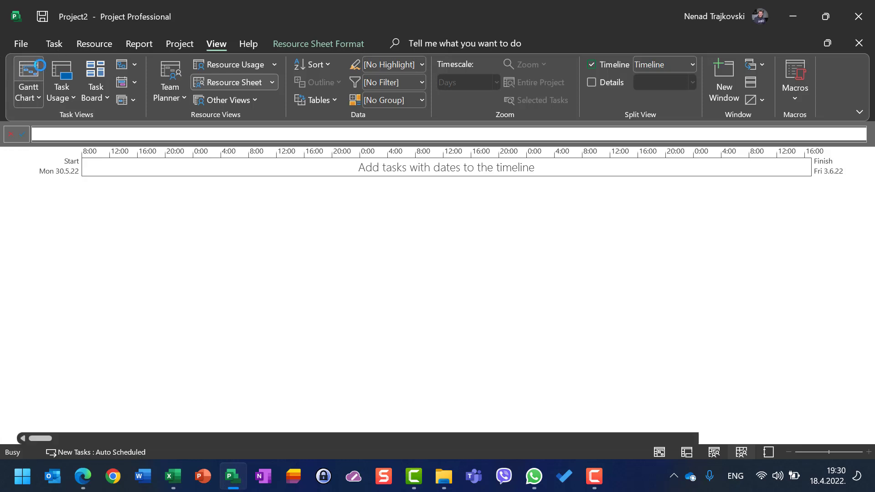
{"action": "left_click", "coordinate": [139, 245]}
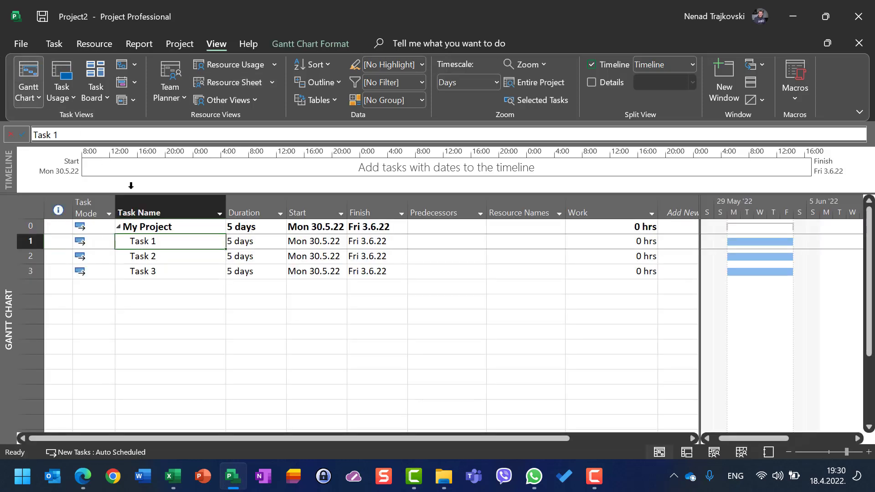
{"action": "left_click", "coordinate": [83, 47]}
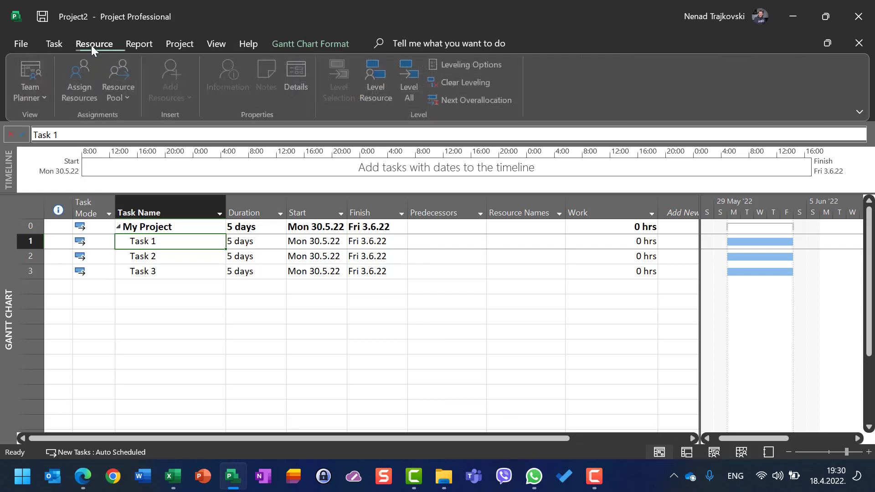
{"action": "left_click", "coordinate": [79, 82]}
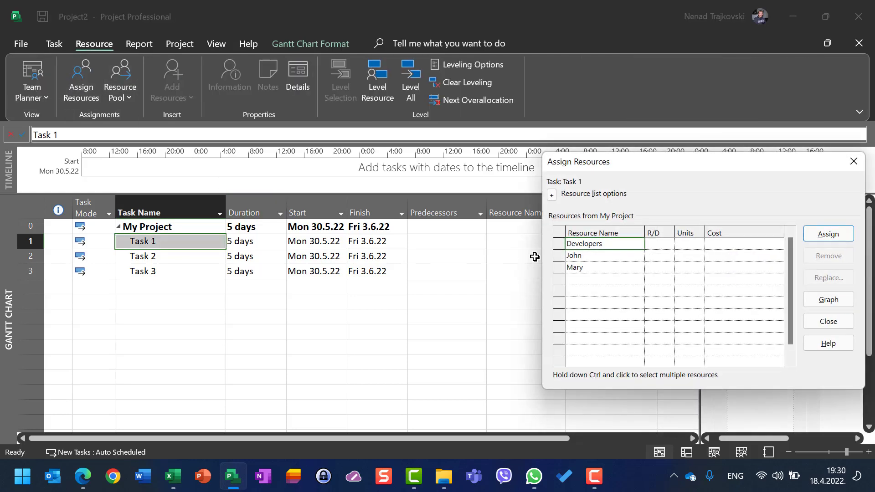
{"action": "left_click", "coordinate": [669, 268]}
{"action": "left_click", "coordinate": [682, 269]}
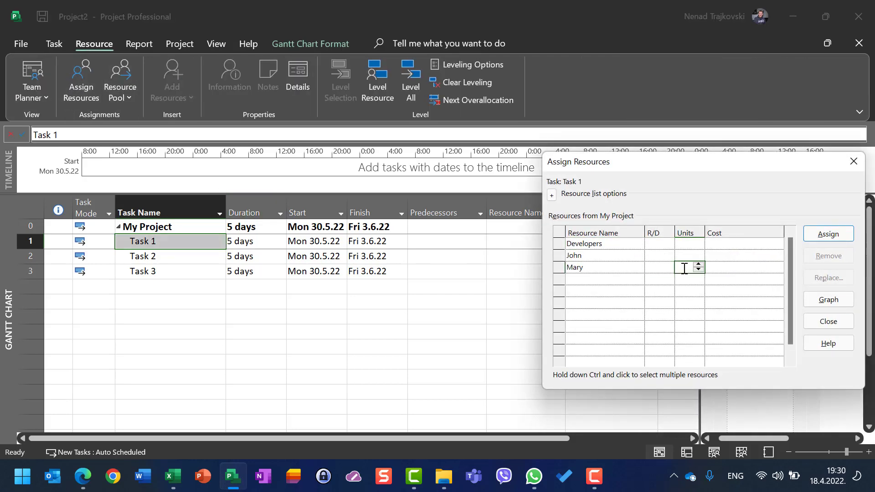
{"action": "type", "text": "25"}
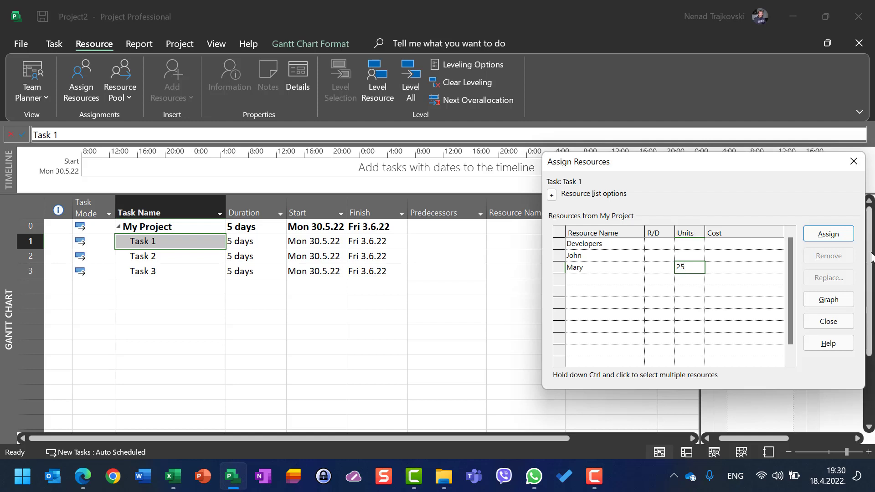
{"action": "left_click", "coordinate": [828, 235]}
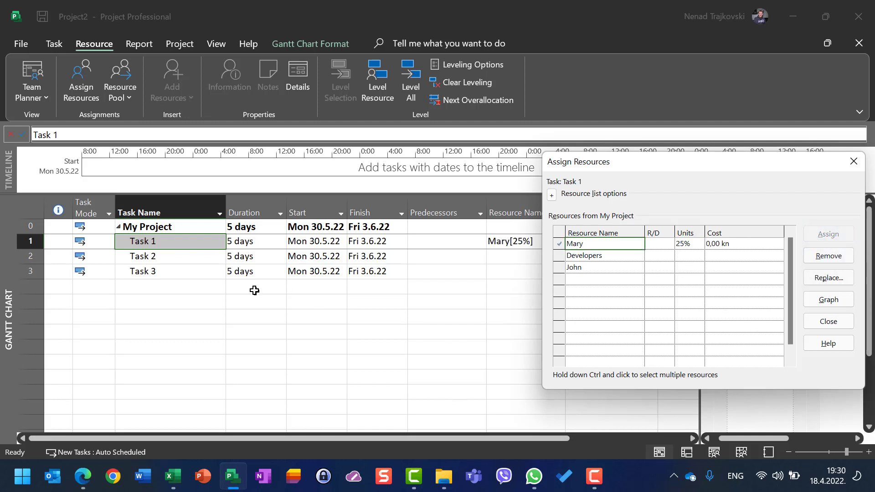
- Assign the same resource as on Task 1 to Task 2 at 25% units
{"action": "left_click", "coordinate": [155, 258]}
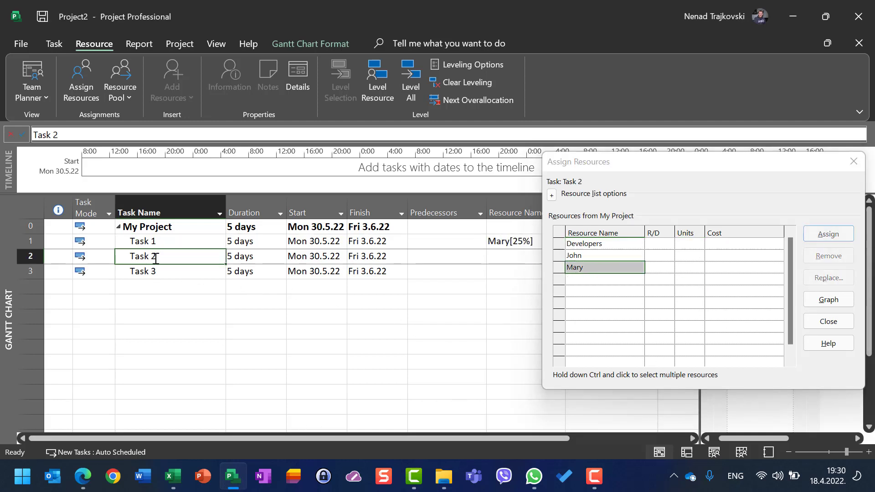
{"action": "left_click", "coordinate": [694, 269]}
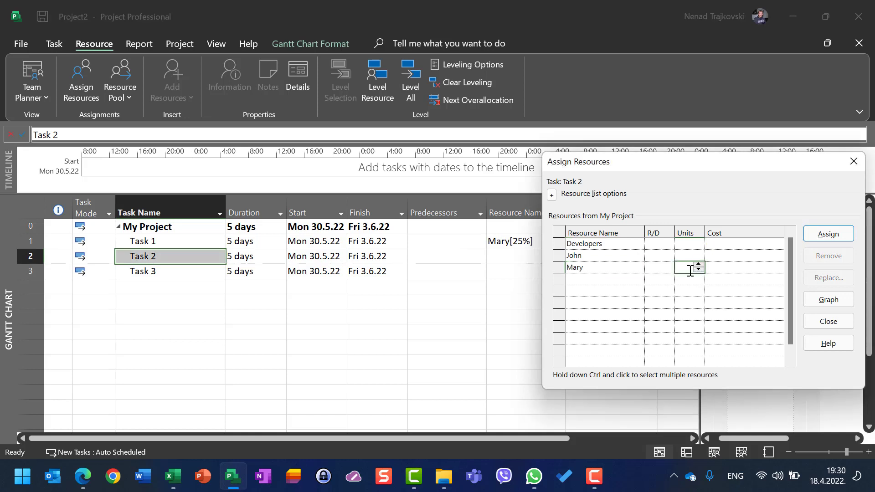
{"action": "left_click", "coordinate": [810, 232]}
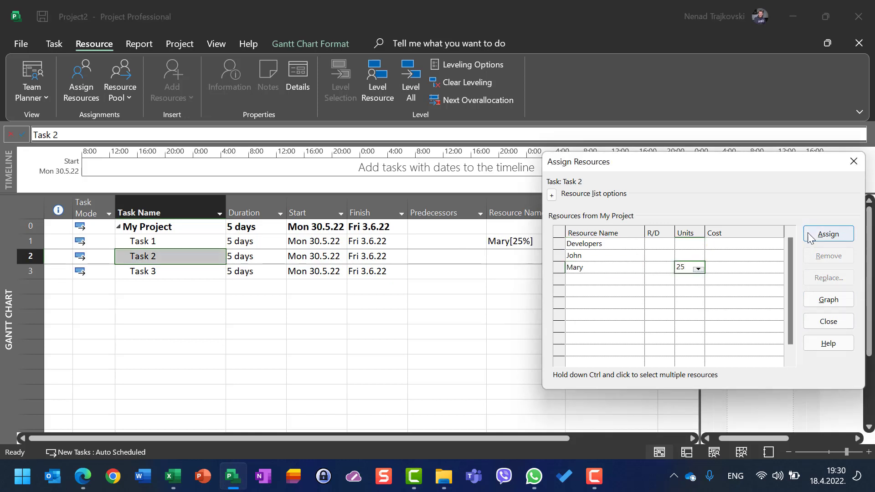
- Assign the resource used on Tasks 1 and 2 to Task 3 at 1% units and close the Assign Resources dialog
{"action": "left_click", "coordinate": [532, 274]}
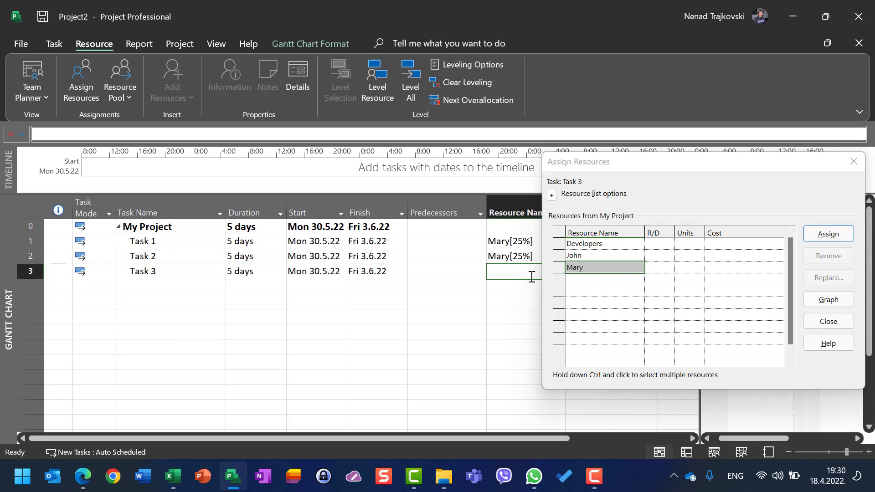
{"action": "left_click", "coordinate": [693, 270]}
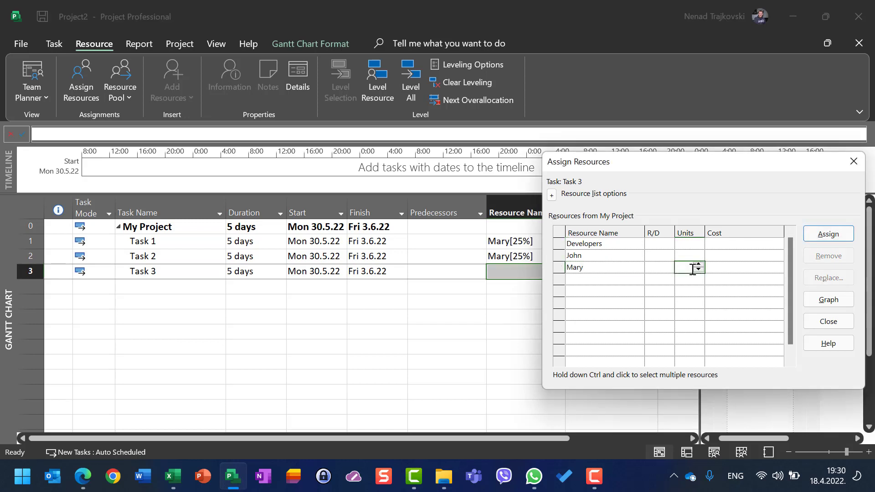
{"action": "type", "text": "1"}
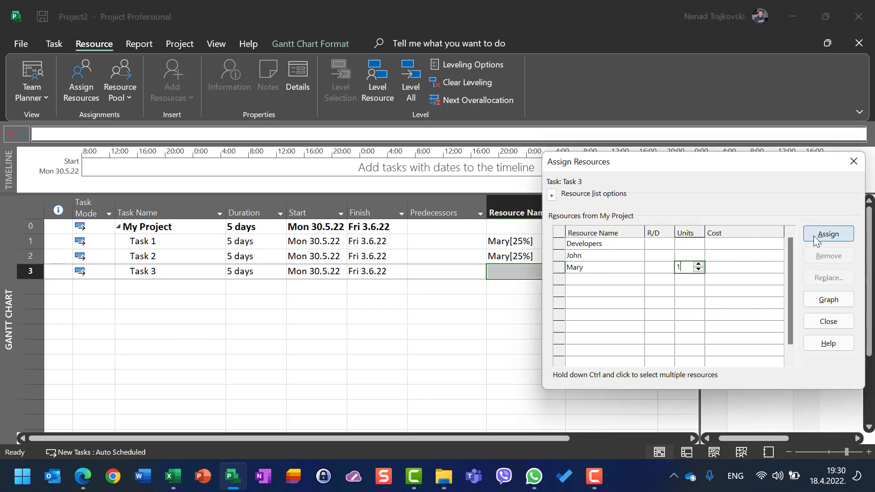
{"action": "left_click", "coordinate": [816, 240]}
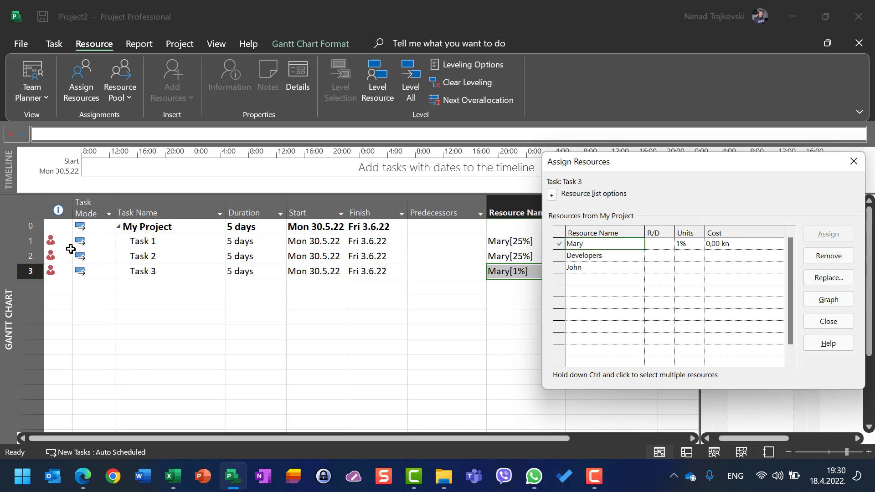
{"action": "left_click", "coordinate": [829, 322]}
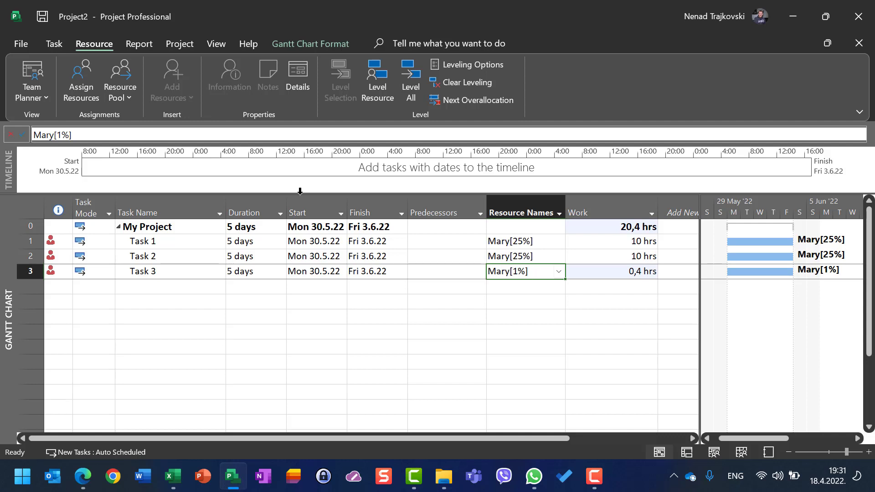
- Check the second resource's indicator and maximum units in the Resource Sheet, and return to the Gantt Chart
{"action": "left_click", "coordinate": [217, 44]}
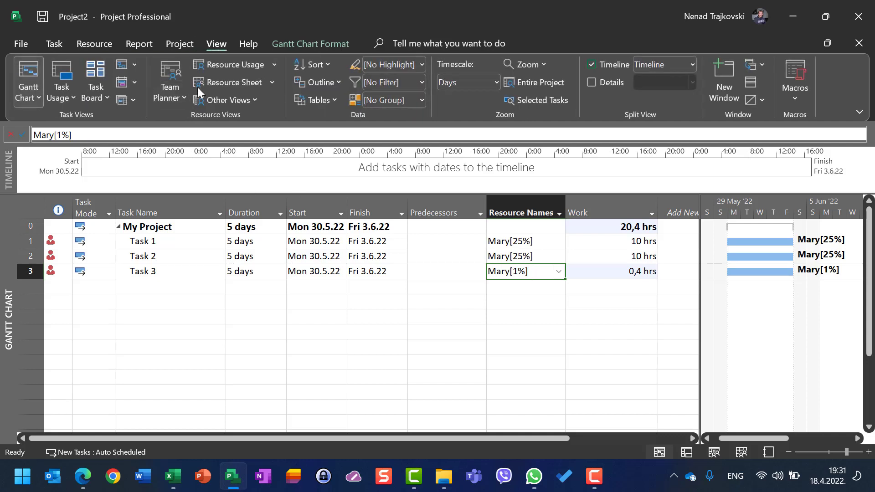
{"action": "left_click", "coordinate": [228, 83]}
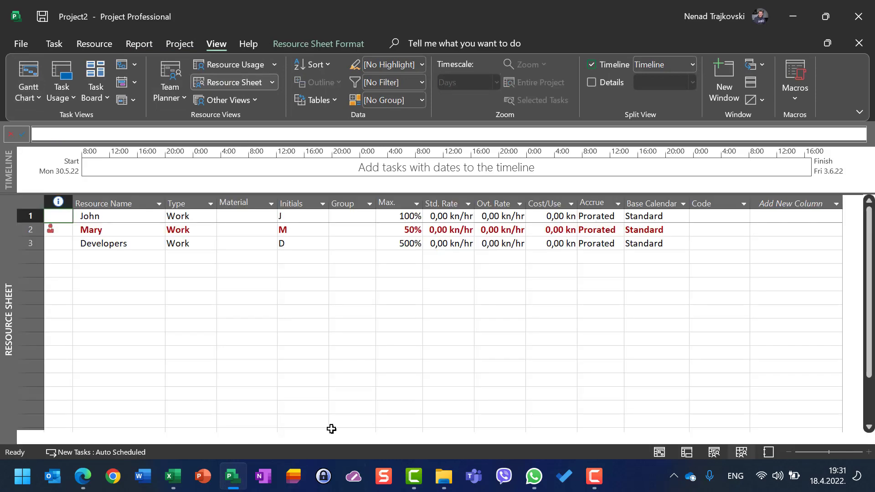
{"action": "left_click", "coordinate": [412, 234]}
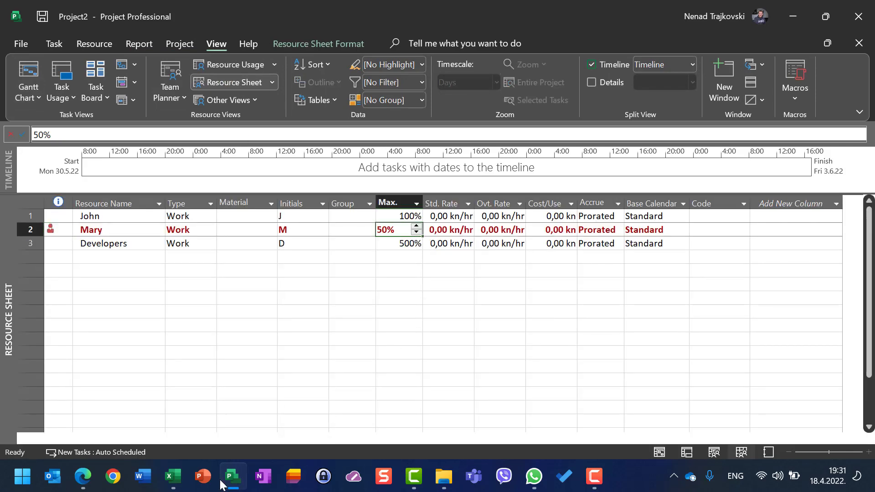
{"action": "left_click", "coordinate": [23, 78]}
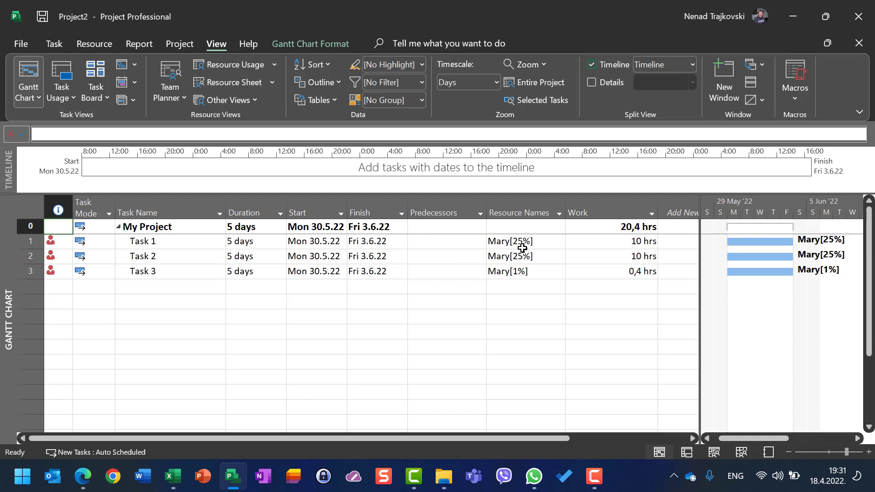
- Remove the resource assignments from Task 1, Task 2 and Task 3
{"action": "left_click", "coordinate": [522, 246]}
{"action": "key", "text": "Delete"}
{"action": "key", "text": "Down"}
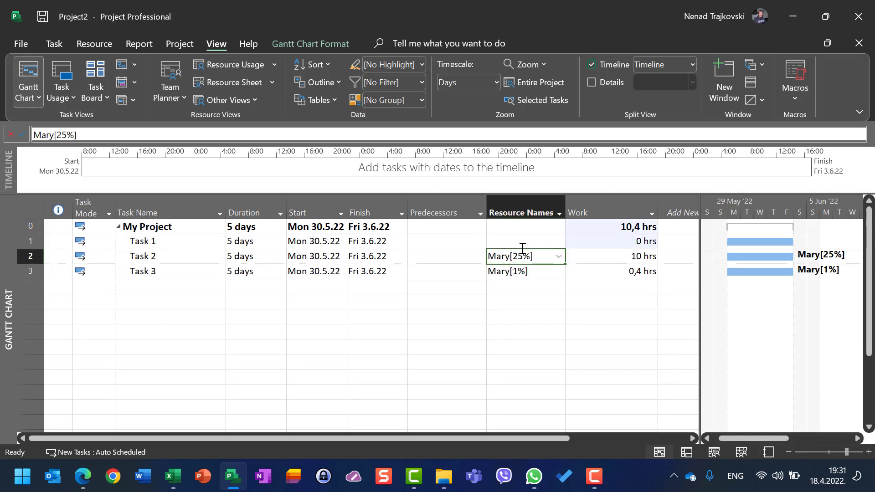
{"action": "key", "text": "Delete"}
{"action": "key", "text": "Down"}
{"action": "key", "text": "Delete"}
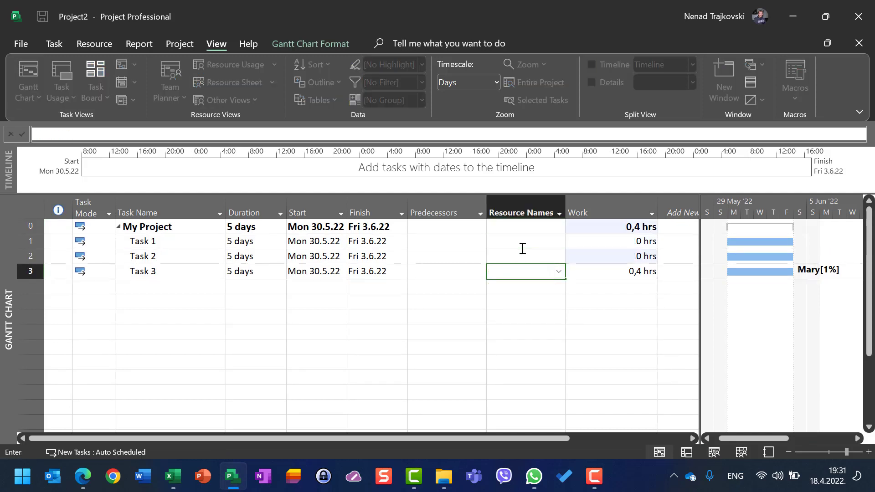
{"action": "left_click", "coordinate": [531, 248]}
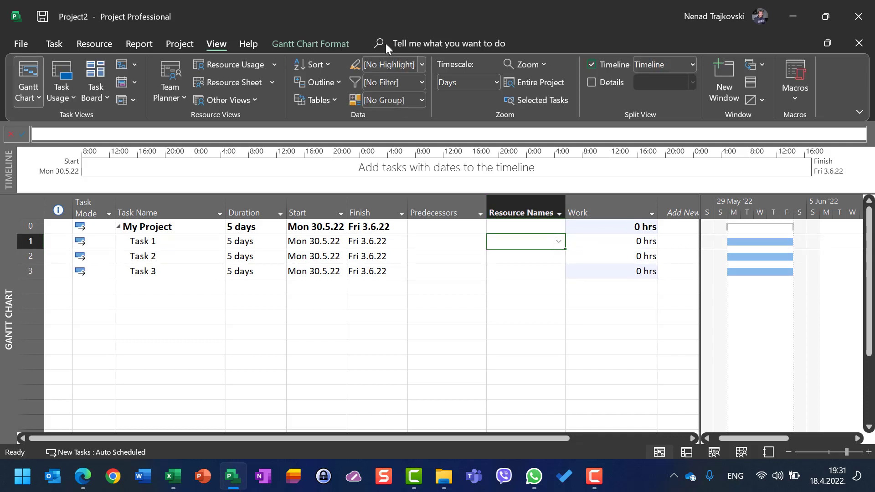
- Check the maximum units in the Resource Sheet, and assign Developers to Task 1 in the Gantt Chart at 300% units
{"action": "left_click", "coordinate": [248, 87]}
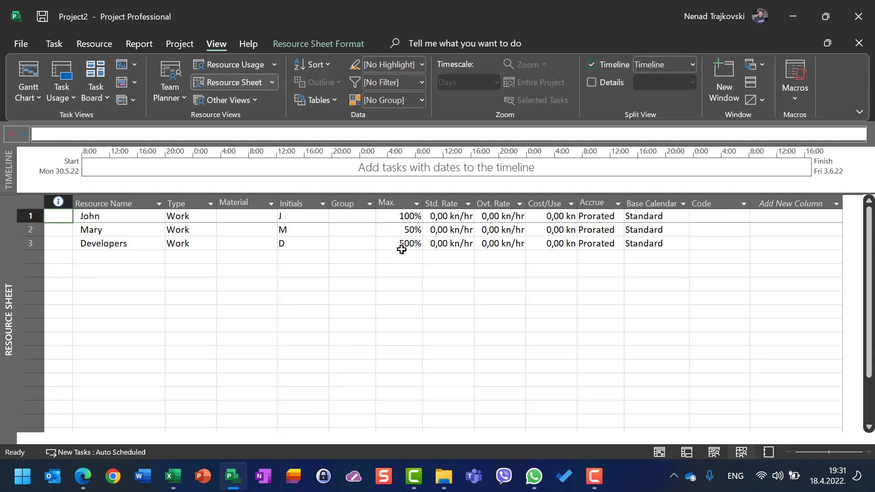
{"action": "left_click", "coordinate": [29, 64]}
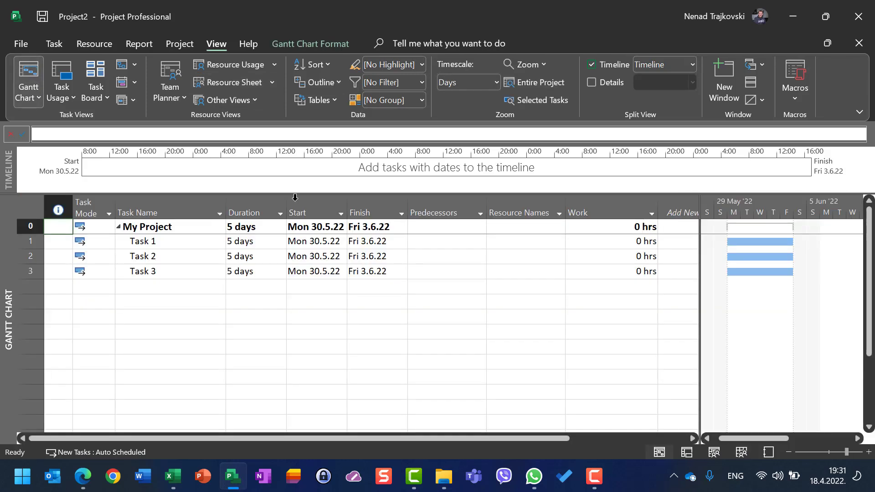
{"action": "left_click", "coordinate": [548, 243]}
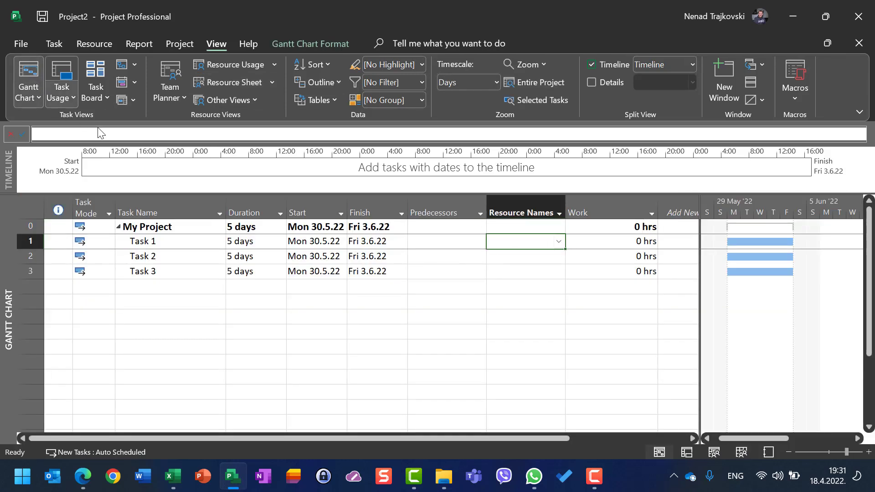
{"action": "left_click", "coordinate": [102, 45]}
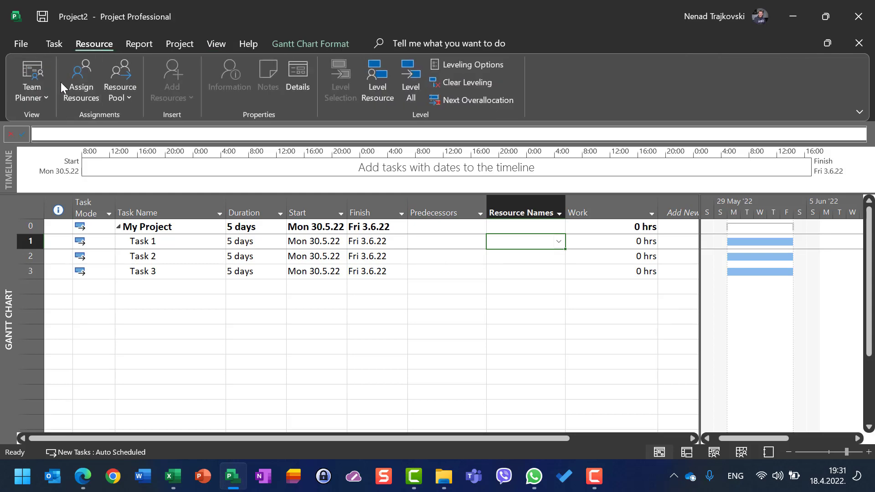
{"action": "left_click", "coordinate": [71, 76]}
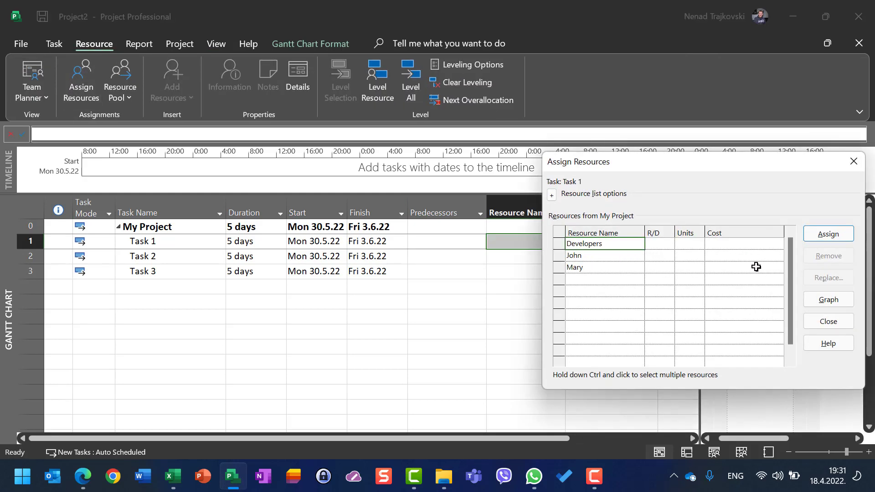
{"action": "left_click", "coordinate": [693, 247]}
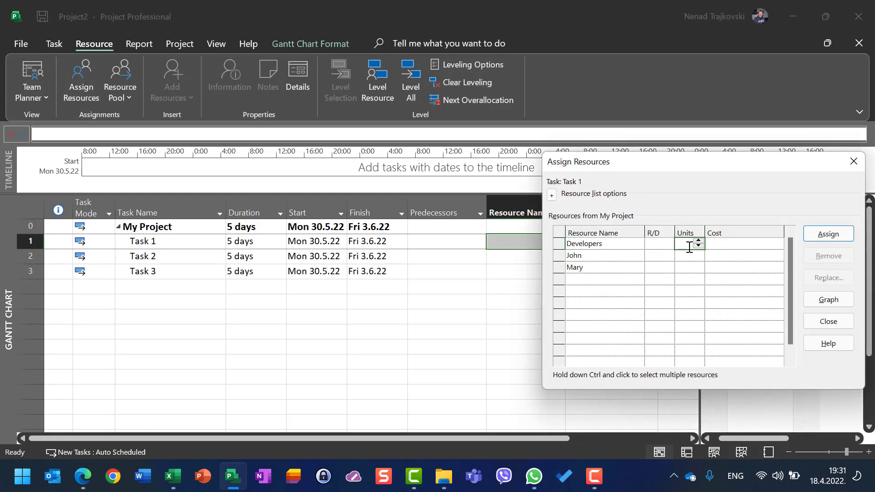
{"action": "type", "text": "300"}
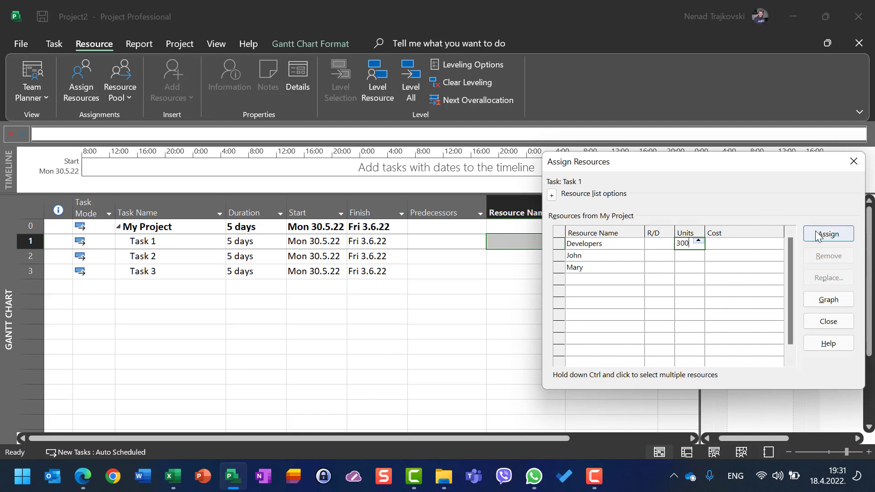
{"action": "left_click", "coordinate": [828, 234]}
- Assign Developers to Task 2 at 200% units
{"action": "left_click", "coordinate": [494, 255]}
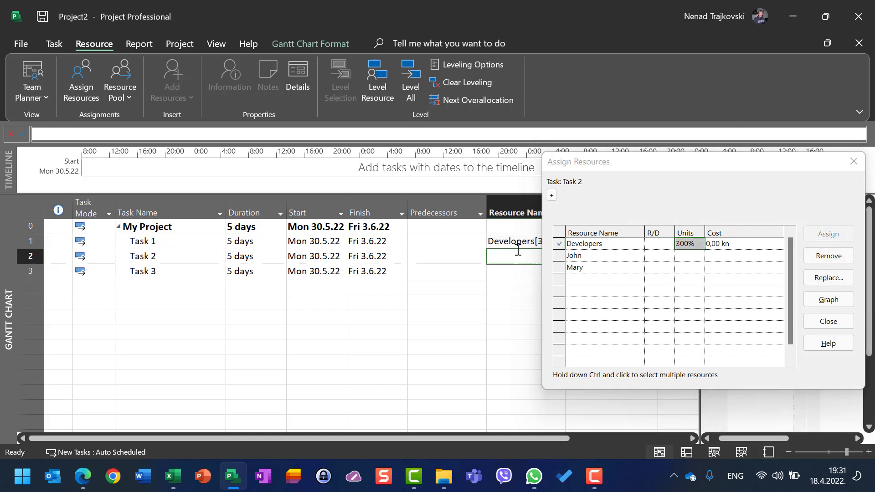
{"action": "left_click", "coordinate": [689, 244]}
{"action": "type", "text": "20"}
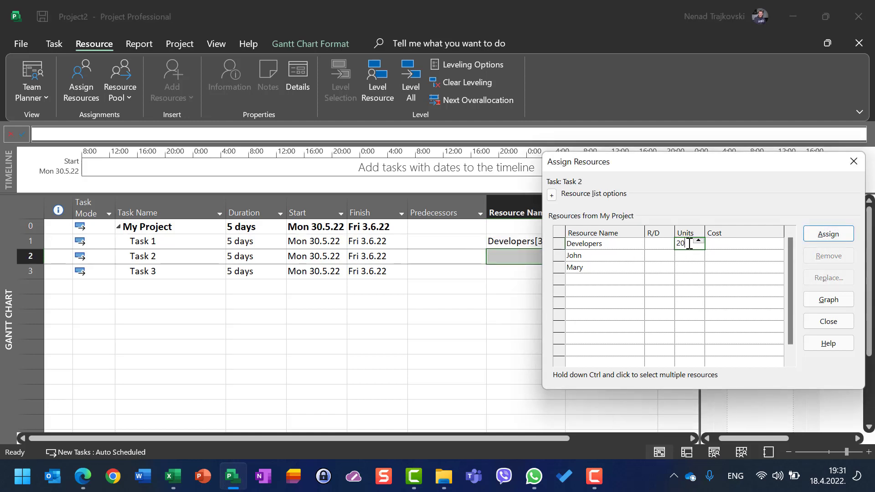
{"action": "type", "text": "0"}
{"action": "left_click", "coordinate": [829, 233]}
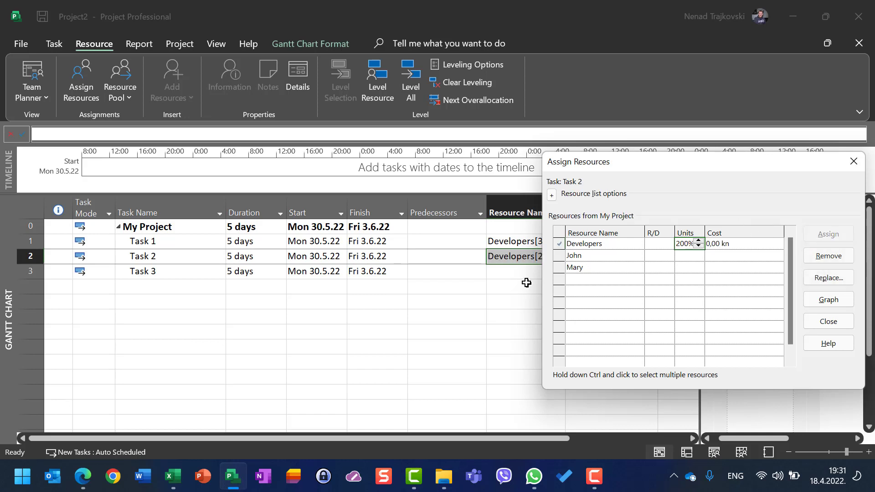
{"action": "left_click", "coordinate": [507, 273]}
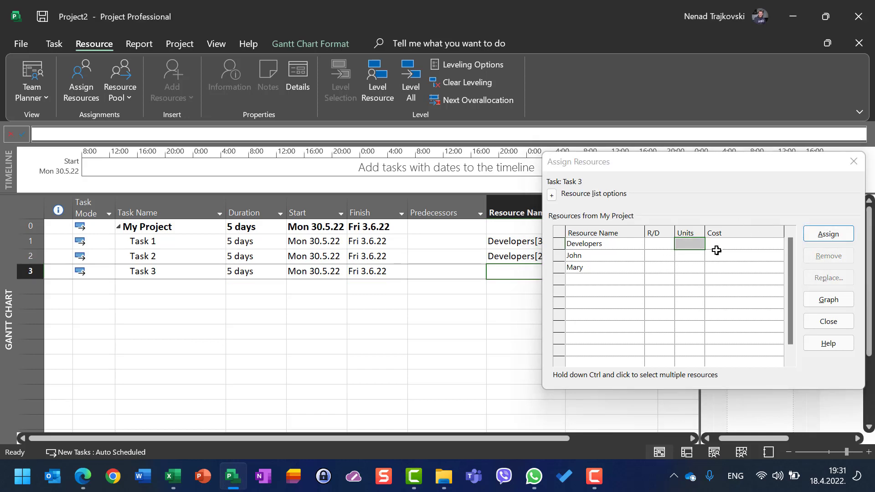
{"action": "type", "text": "1"}
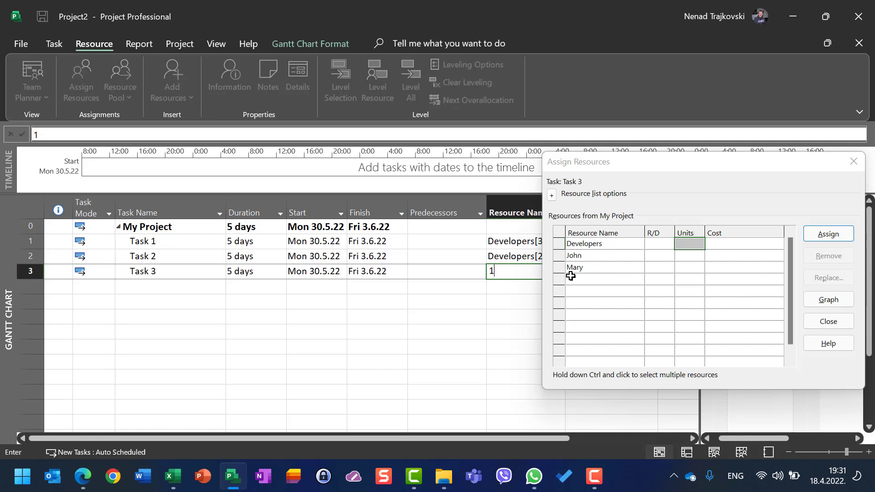
{"action": "left_click", "coordinate": [687, 247]}
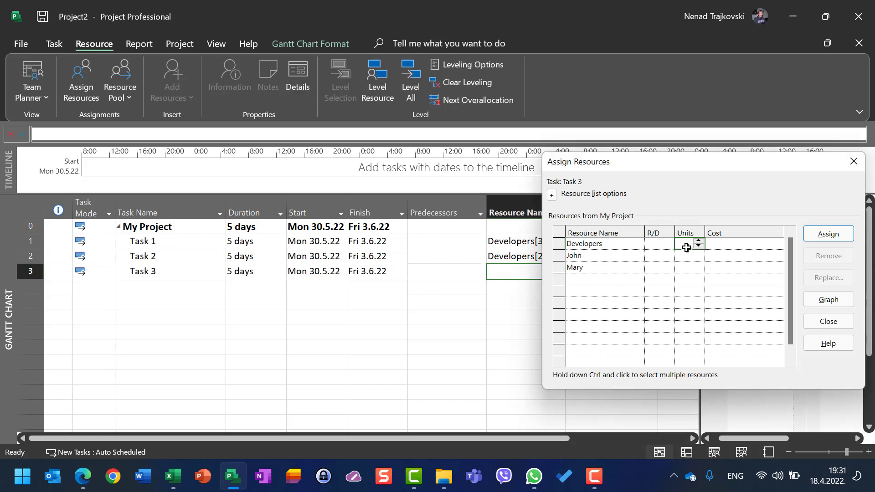
{"action": "type", "text": "1"}
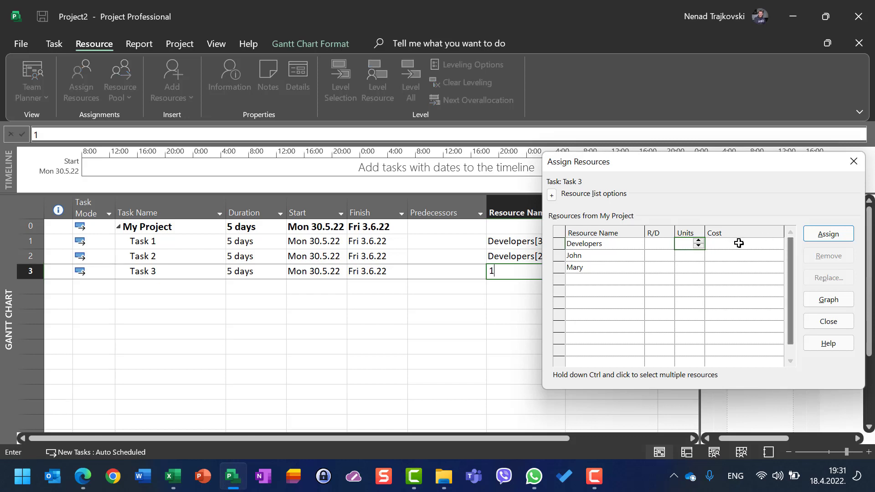
{"action": "left_click", "coordinate": [679, 245]}
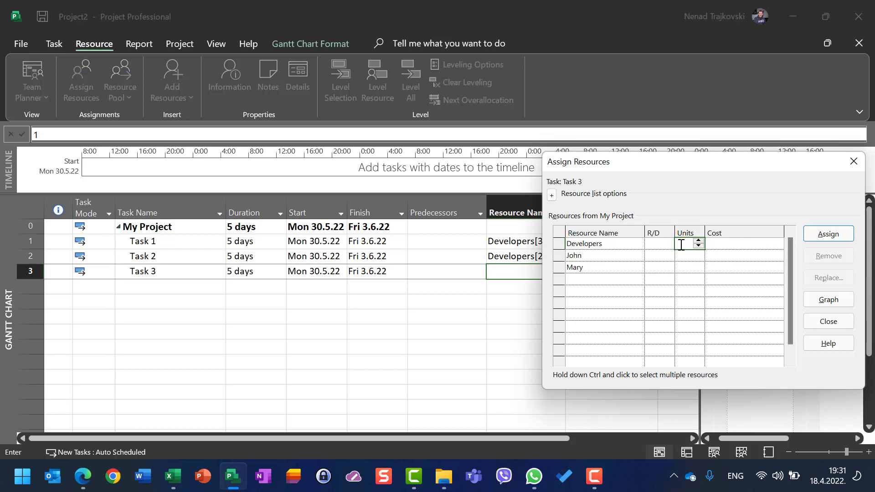
{"action": "left_click", "coordinate": [837, 235]}
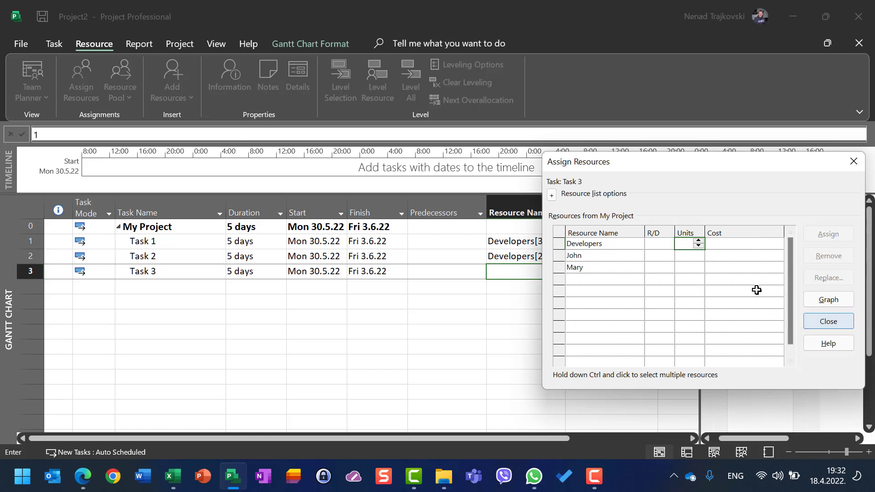
{"action": "left_click", "coordinate": [687, 244]}
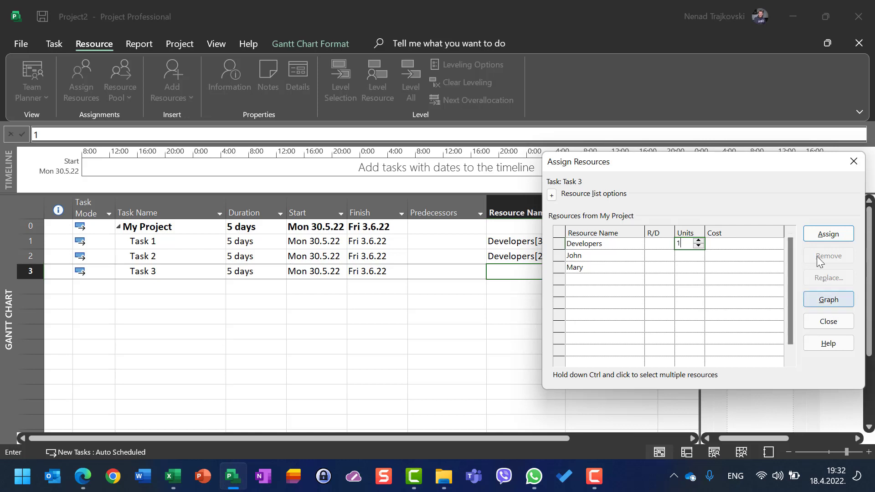
{"action": "left_click", "coordinate": [819, 236]}
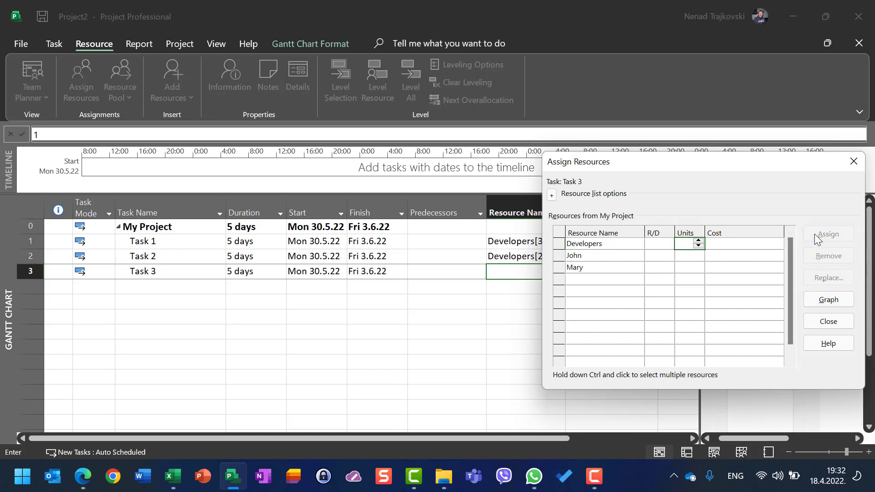
{"action": "left_click", "coordinate": [828, 320]}
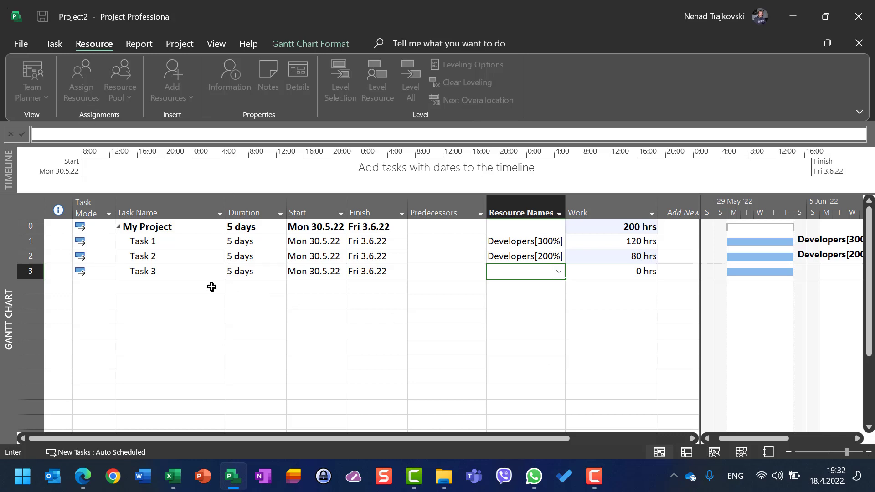
- Assign Developers to Task 3 at 1% units and close the Assign Resources dialog
{"action": "left_click", "coordinate": [183, 276]}
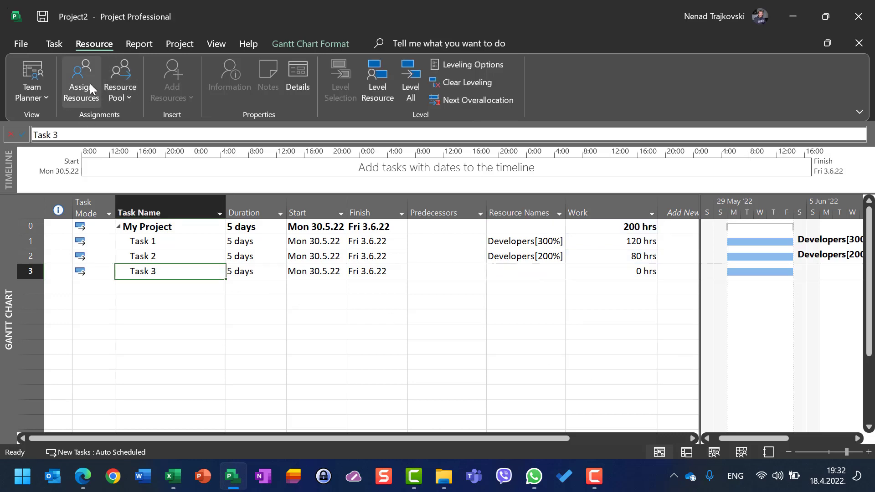
{"action": "left_click", "coordinate": [89, 83]}
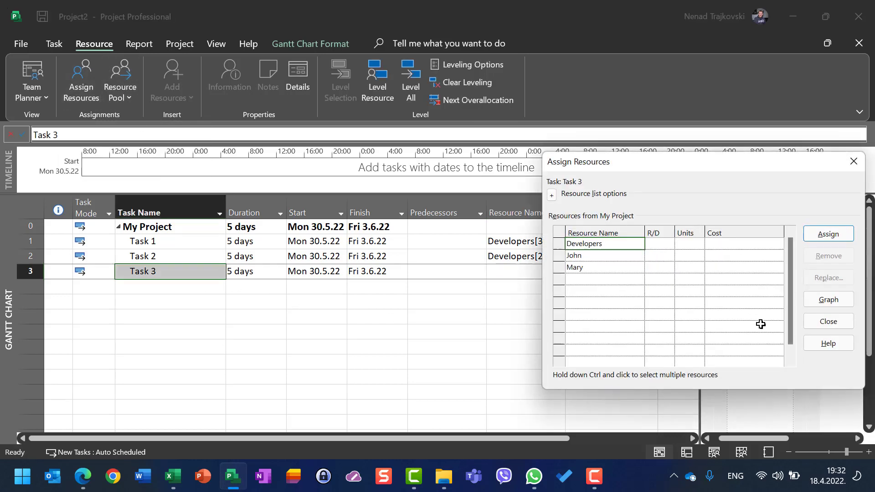
{"action": "left_click", "coordinate": [685, 245]}
{"action": "type", "text": "1"}
{"action": "left_click", "coordinate": [825, 235]}
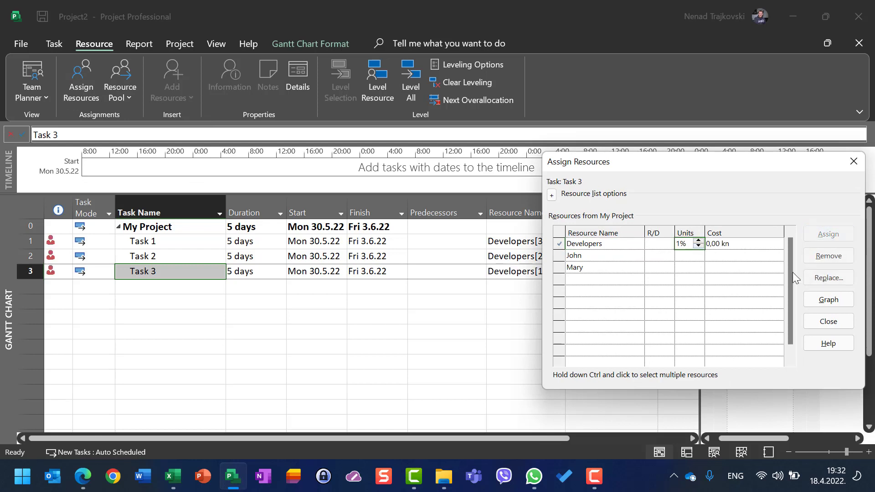
{"action": "left_click", "coordinate": [824, 323]}
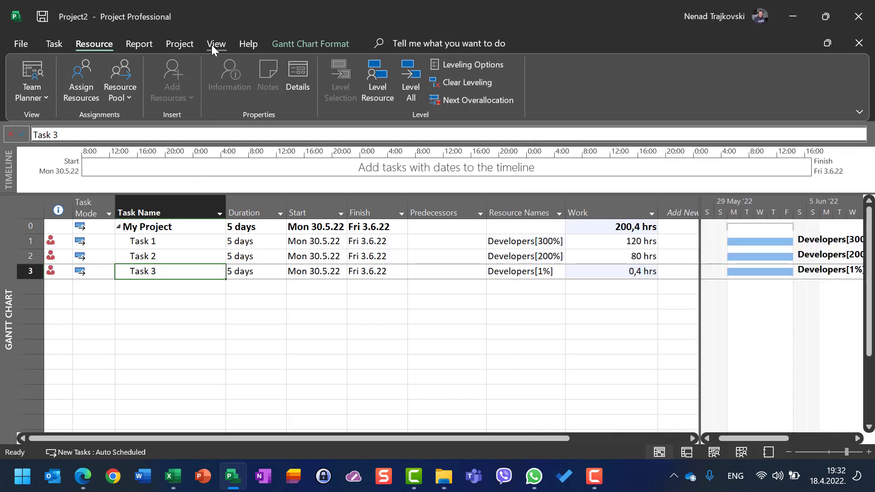
- Check the Developers resource's indicator and maximum units in the Resource Sheet, and return to the Gantt Chart
{"action": "left_click", "coordinate": [211, 45]}
{"action": "left_click", "coordinate": [216, 83]}
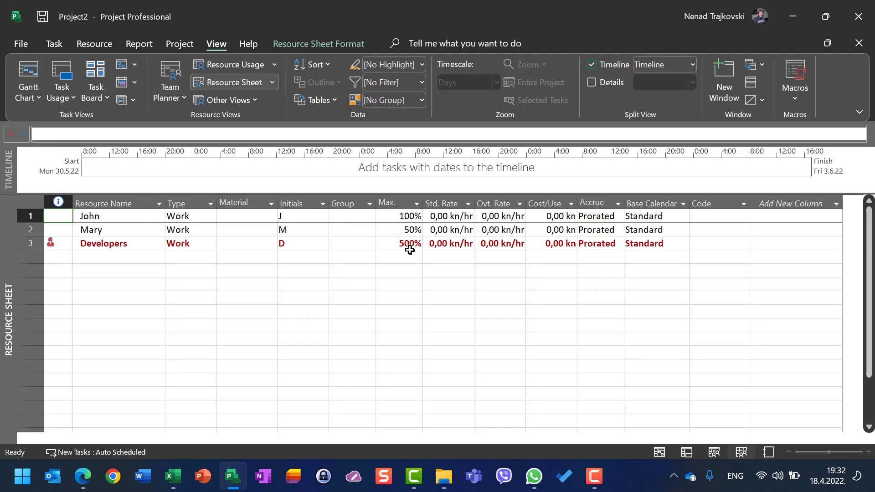
{"action": "left_click", "coordinate": [26, 90]}
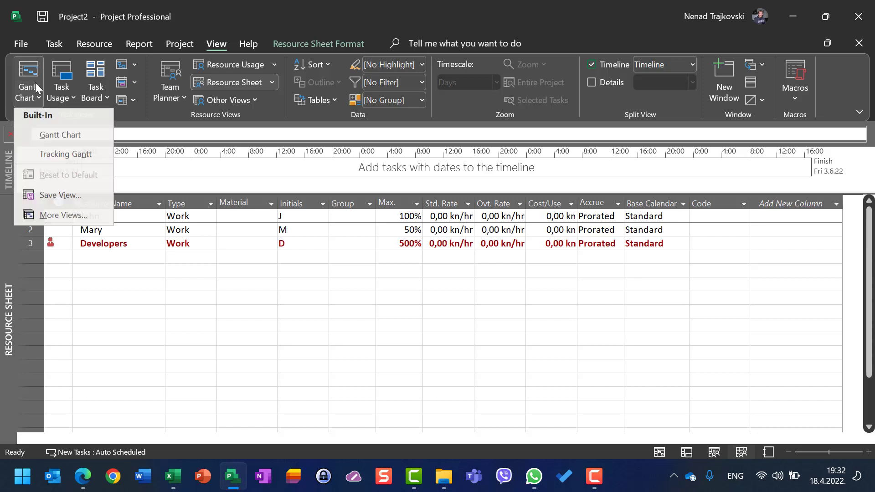
{"action": "left_click", "coordinate": [73, 137]}
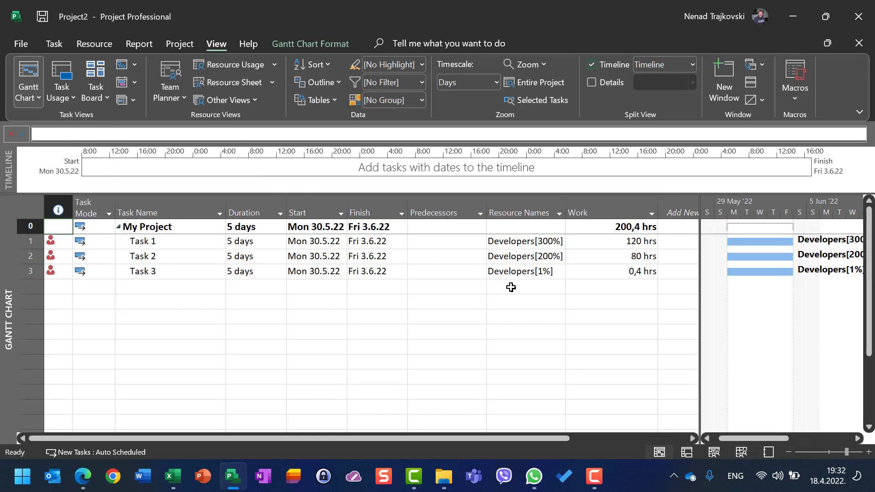
- Clear the Developers assignments from all three tasks at once
{"action": "left_click", "coordinate": [519, 243]}
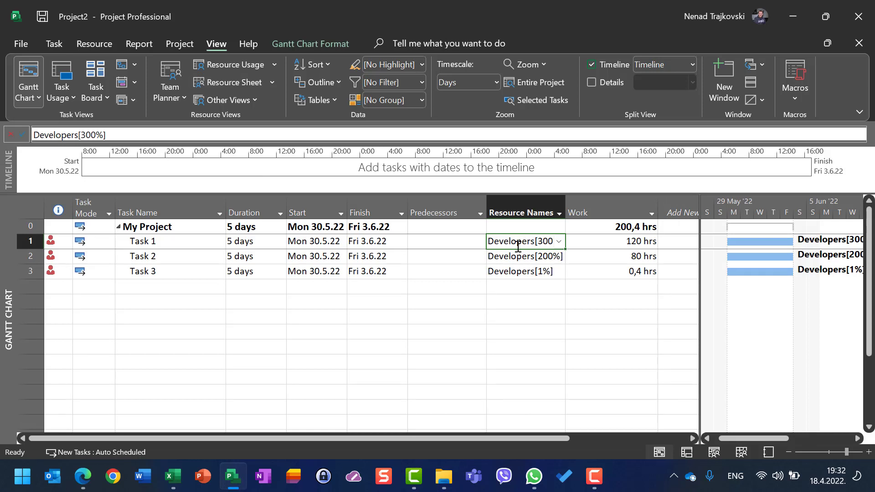
{"action": "key", "text": "shift+Down"}
{"action": "key", "text": "shift+Down"}
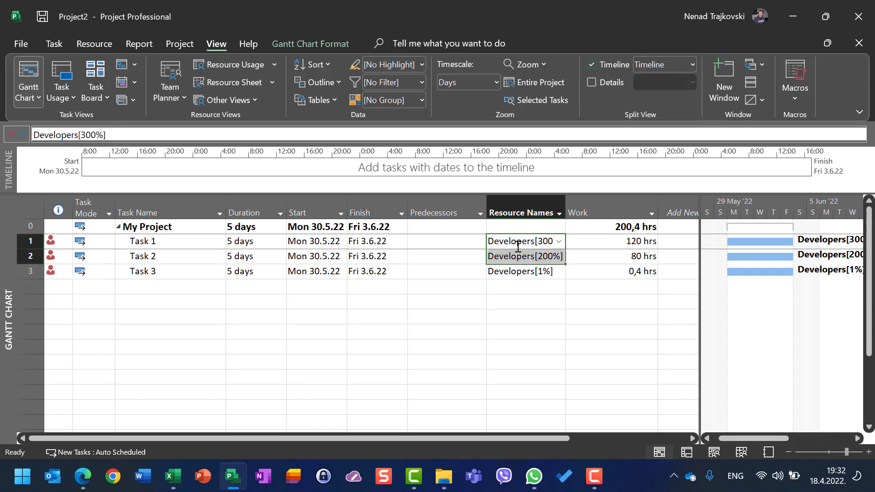
{"action": "key", "text": "Delete"}
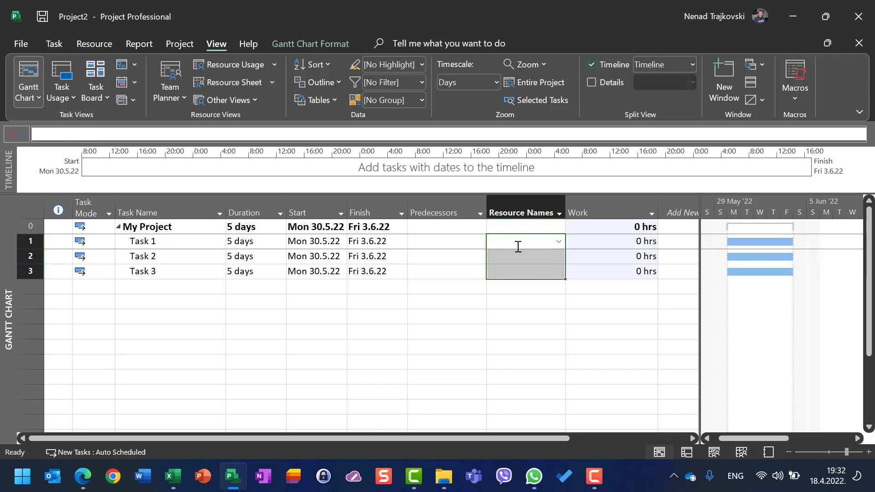
{"action": "left_click", "coordinate": [522, 242]}
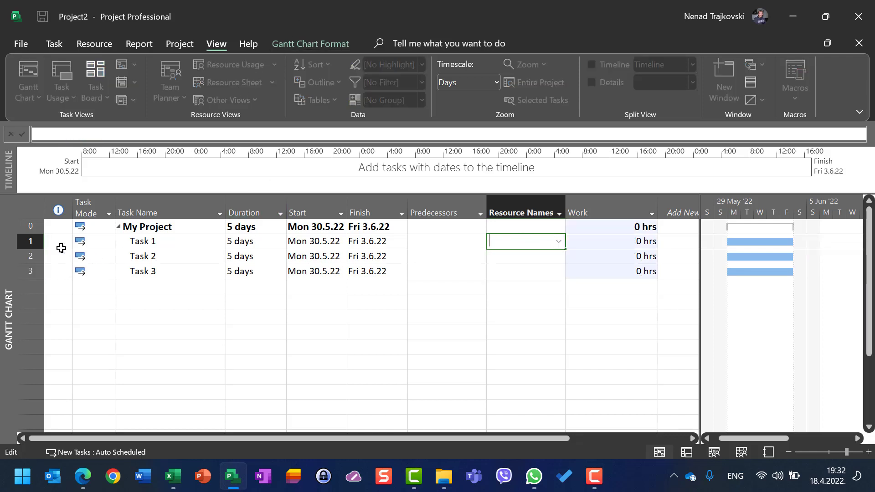
{"action": "left_click", "coordinate": [28, 241]}
- Open the Resource Sheet and select the second resource's maximum units
{"action": "left_click", "coordinate": [201, 82]}
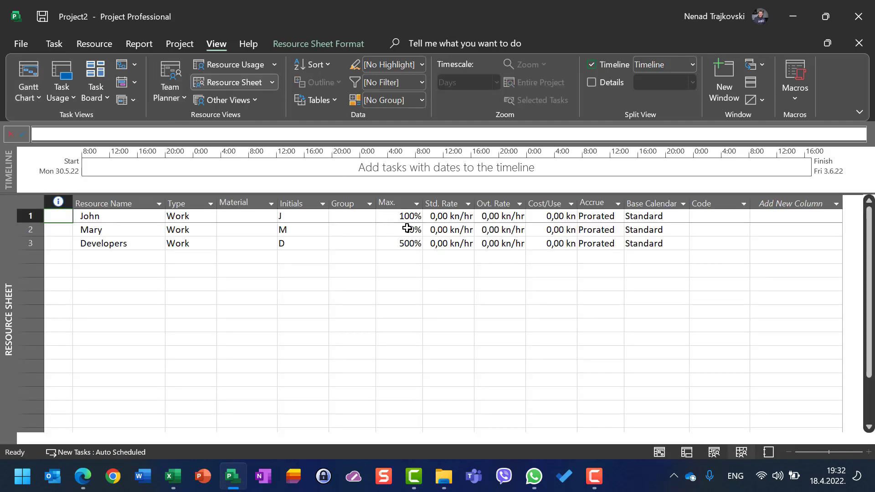
{"action": "left_click", "coordinate": [410, 229]}
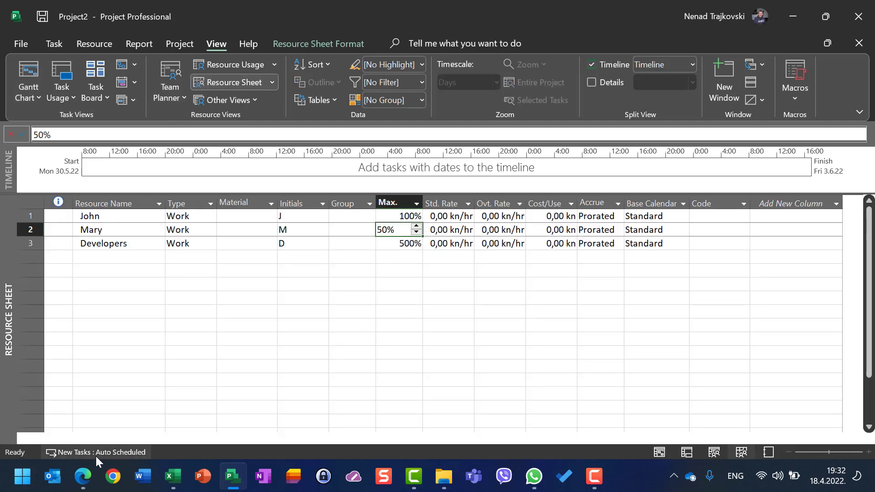
- Return to the Gantt Chart and assign the half-time resource to Task 1 at 100% units, closing the Assign Resources dialog
{"action": "left_click", "coordinate": [37, 75]}
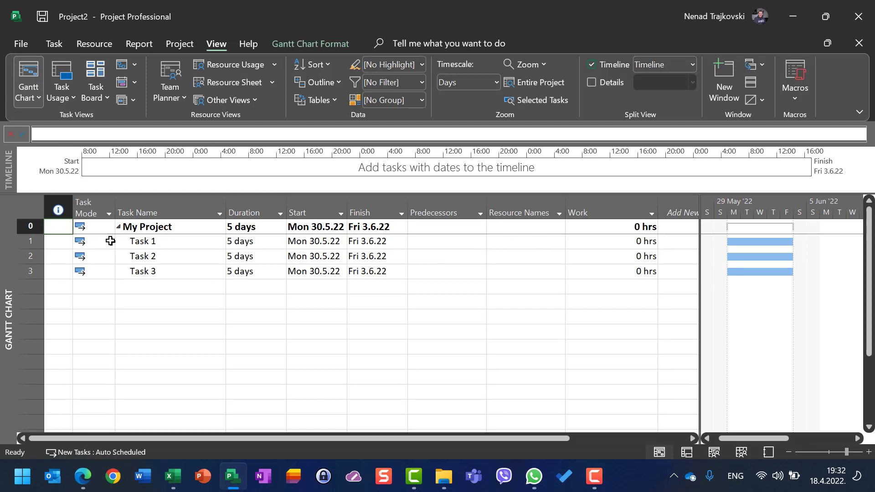
{"action": "left_click", "coordinate": [30, 241]}
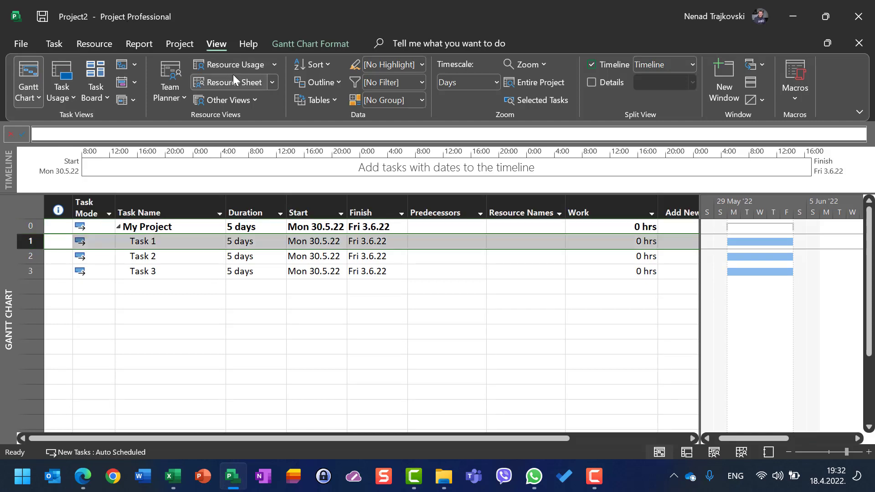
{"action": "left_click", "coordinate": [91, 45]}
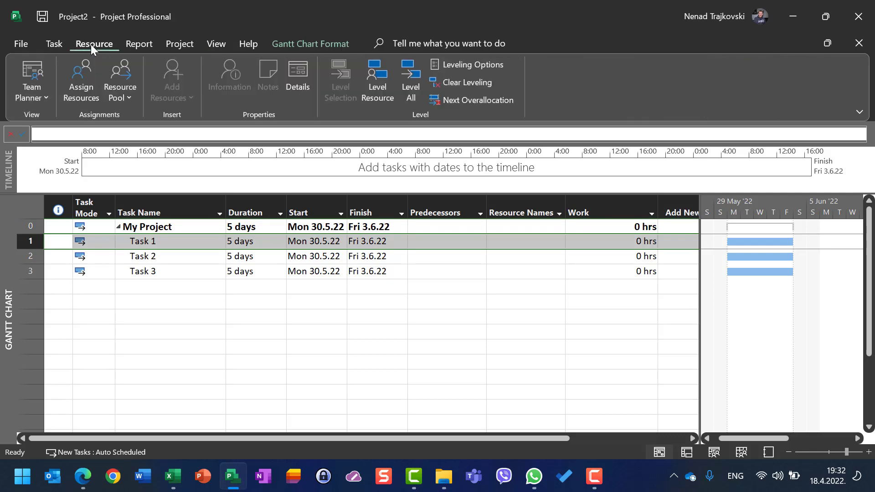
{"action": "left_click", "coordinate": [87, 77]}
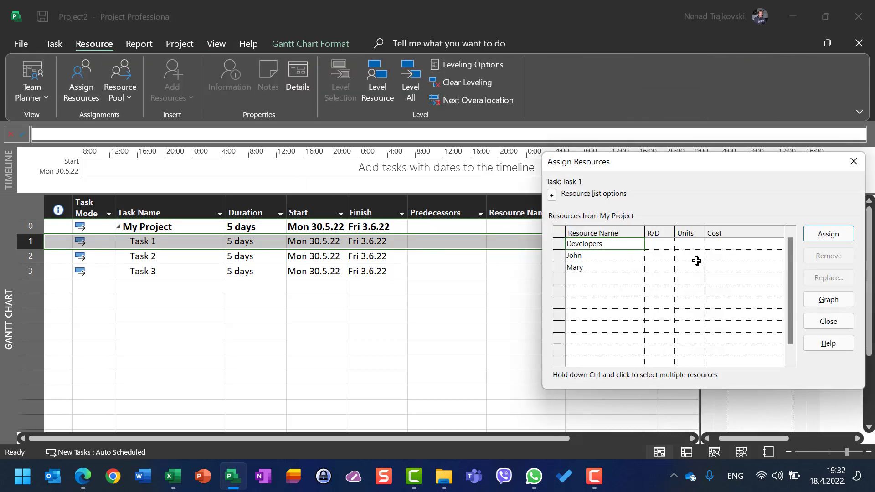
{"action": "left_click", "coordinate": [693, 268]}
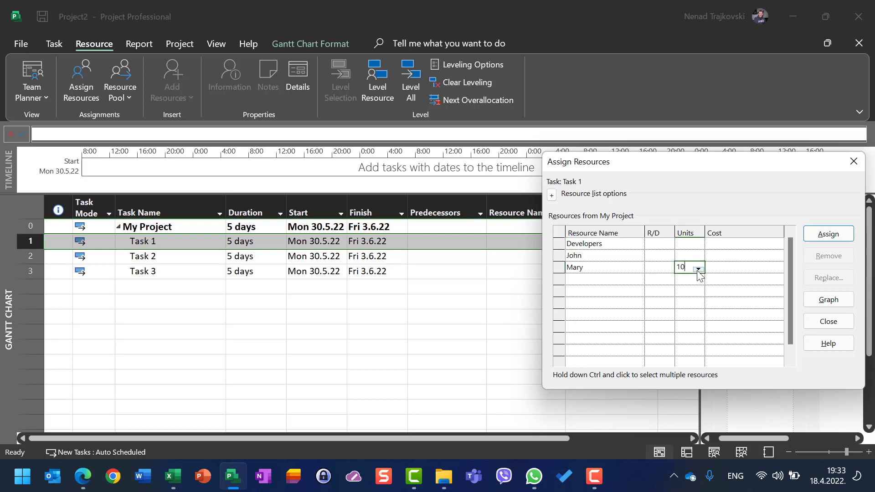
{"action": "type", "text": "100"}
{"action": "left_click", "coordinate": [829, 233]}
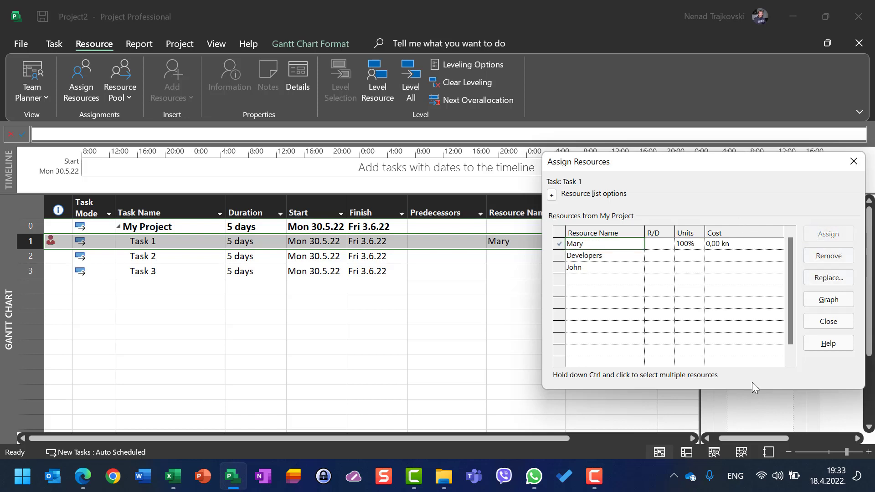
{"action": "left_click", "coordinate": [828, 321]}
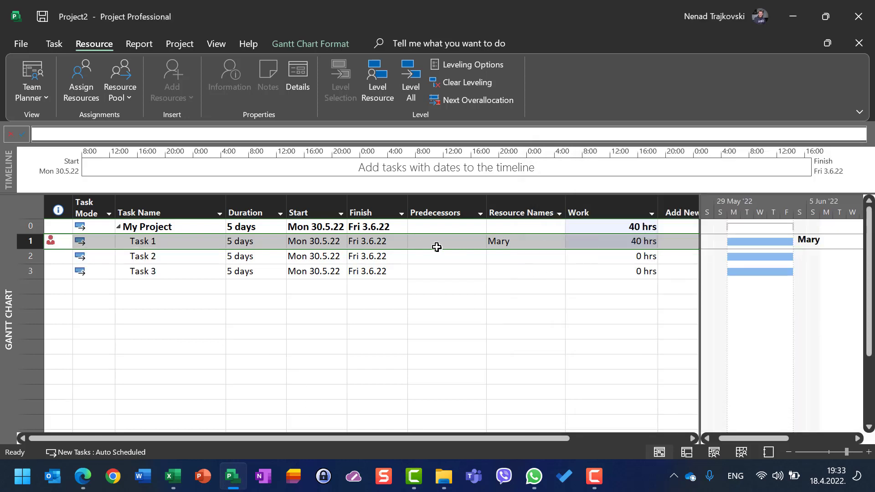
- Assign the full-time resource to Task 2 at 200% units
{"action": "left_click", "coordinate": [520, 256]}
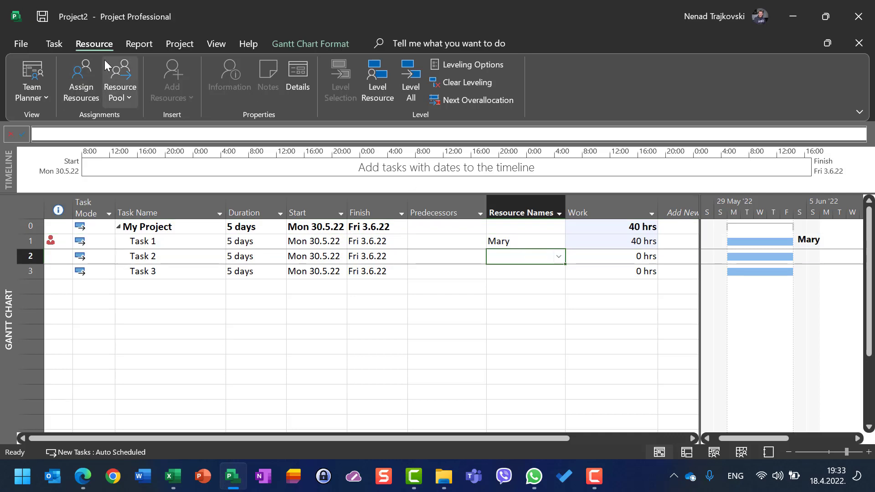
{"action": "left_click", "coordinate": [81, 75]}
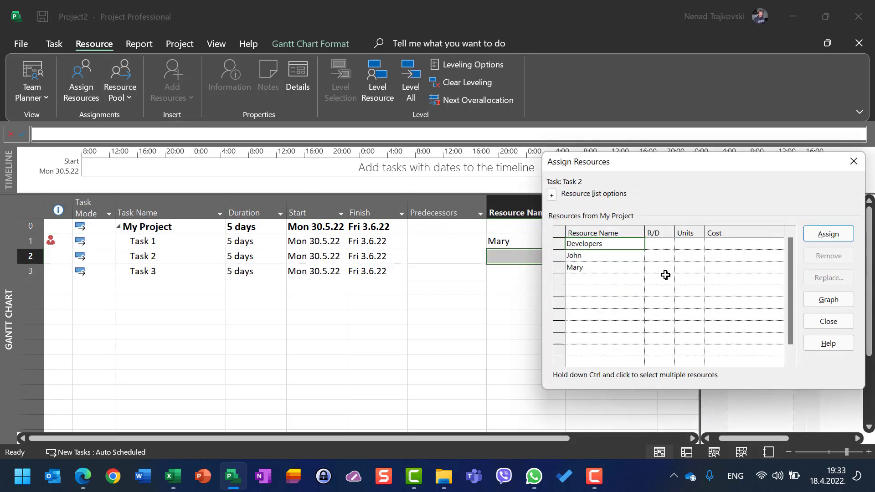
{"action": "left_click", "coordinate": [698, 256]}
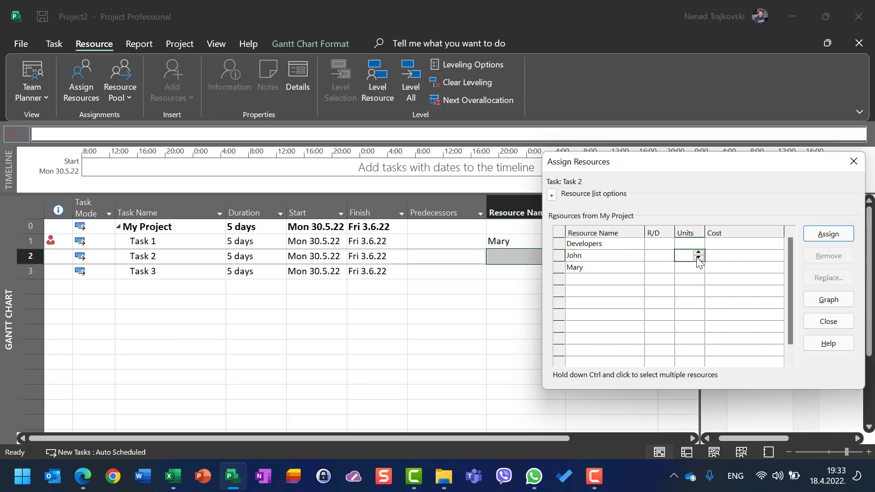
{"action": "type", "text": "200"}
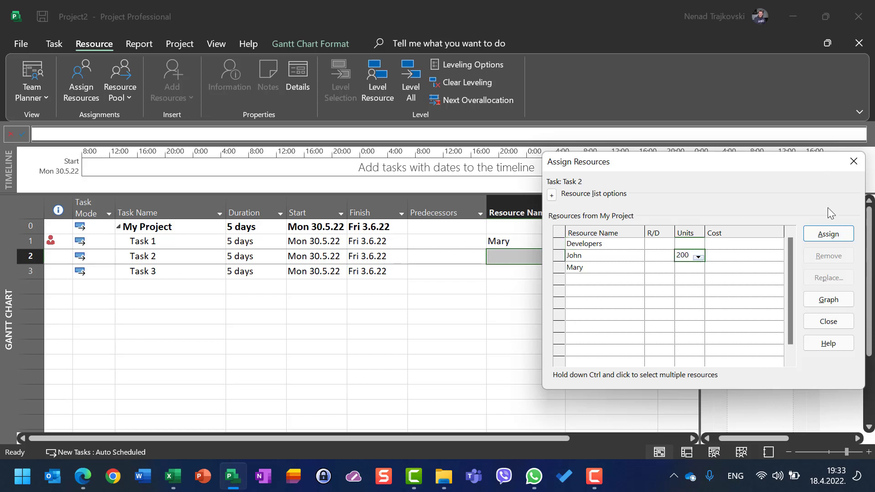
{"action": "left_click", "coordinate": [829, 234]}
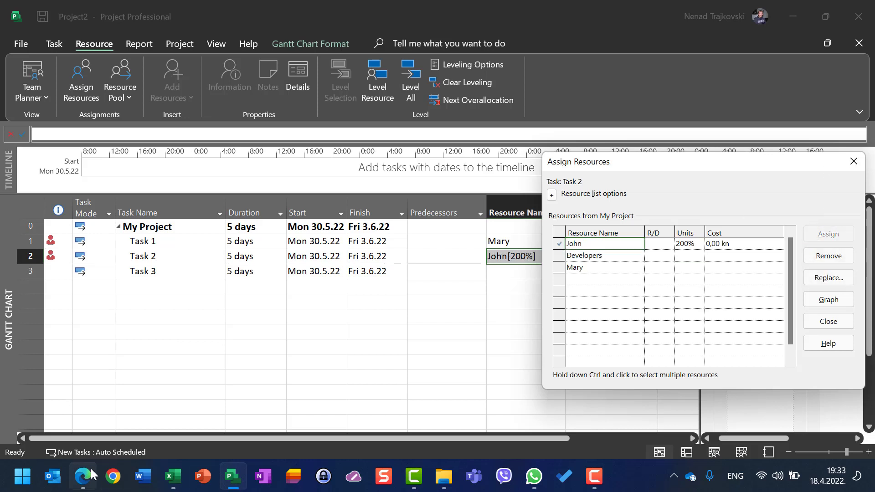
- Assign Developers to Task 3 at 800% units and close the Assign Resources dialog
{"action": "left_click", "coordinate": [67, 276]}
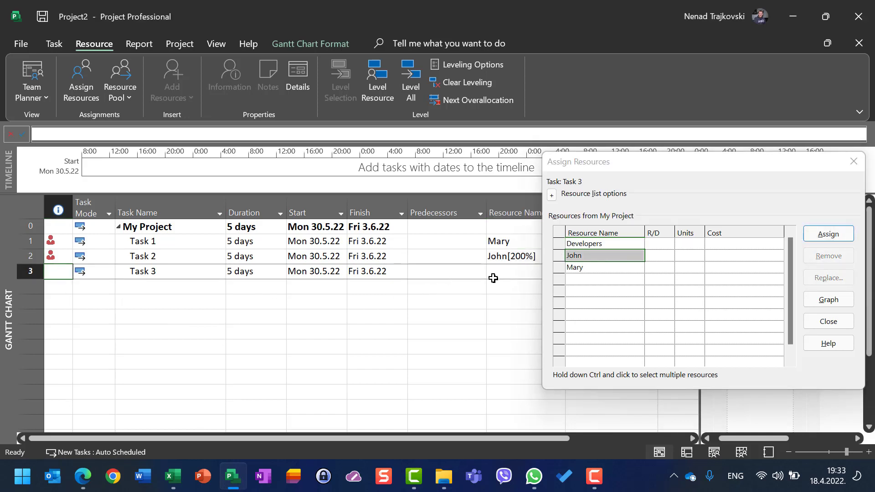
{"action": "left_click", "coordinate": [684, 243]}
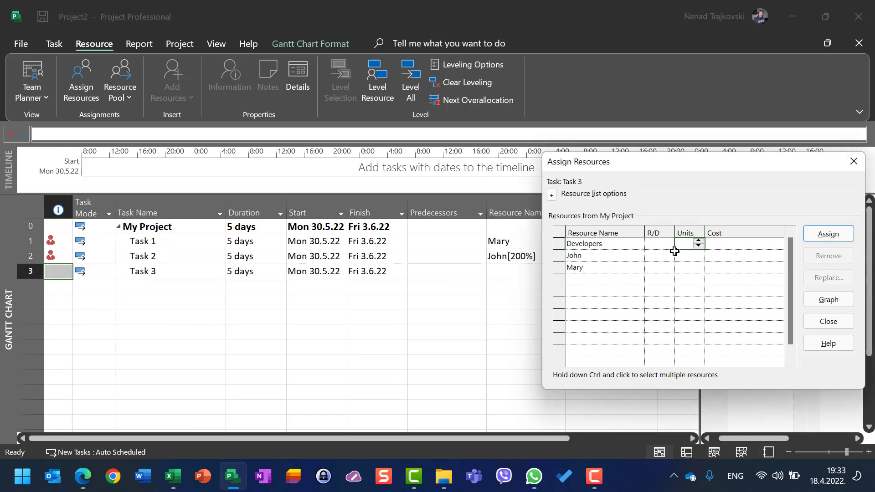
{"action": "type", "text": "800"}
{"action": "left_click", "coordinate": [828, 235]}
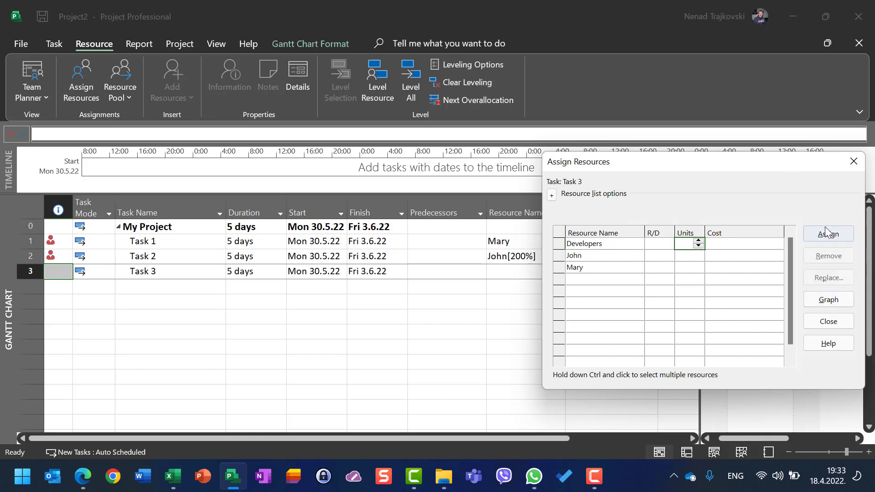
{"action": "left_click", "coordinate": [829, 322]}
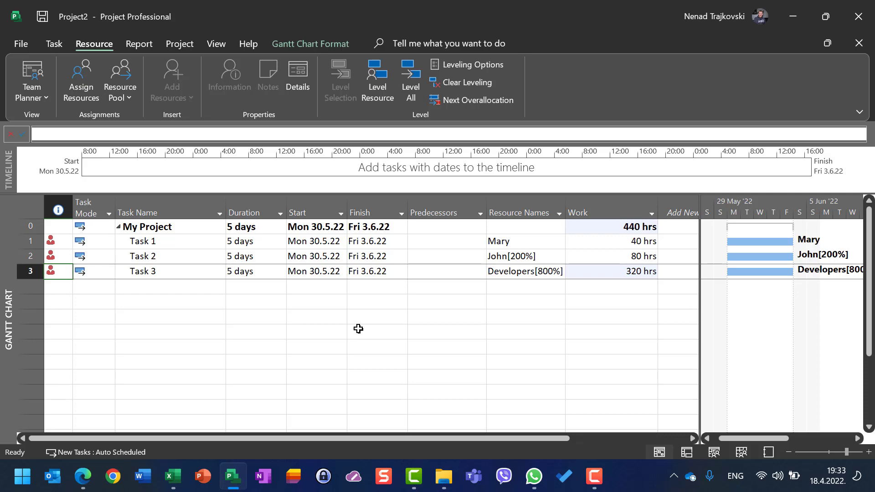
- Check the indicators and maximum units of all three resources in the Resource Sheet, and return to the Gantt Chart
{"action": "left_click", "coordinate": [225, 42]}
{"action": "left_click", "coordinate": [245, 82]}
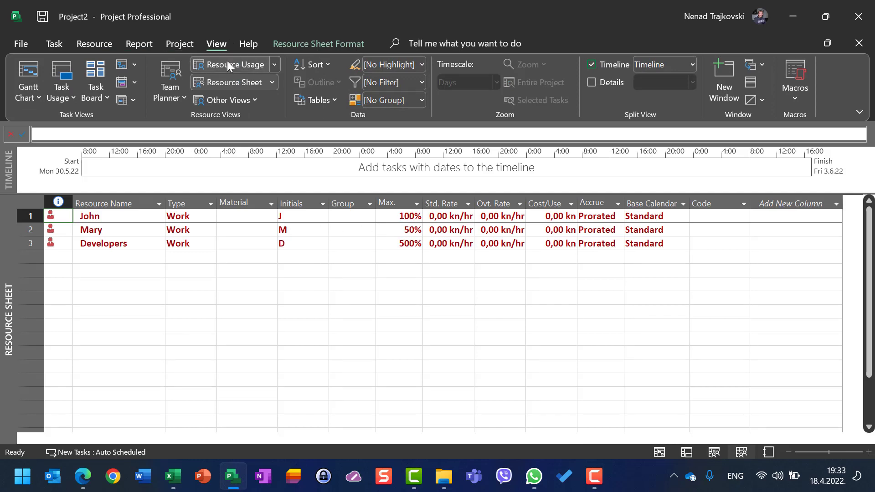
{"action": "left_click", "coordinate": [27, 73]}
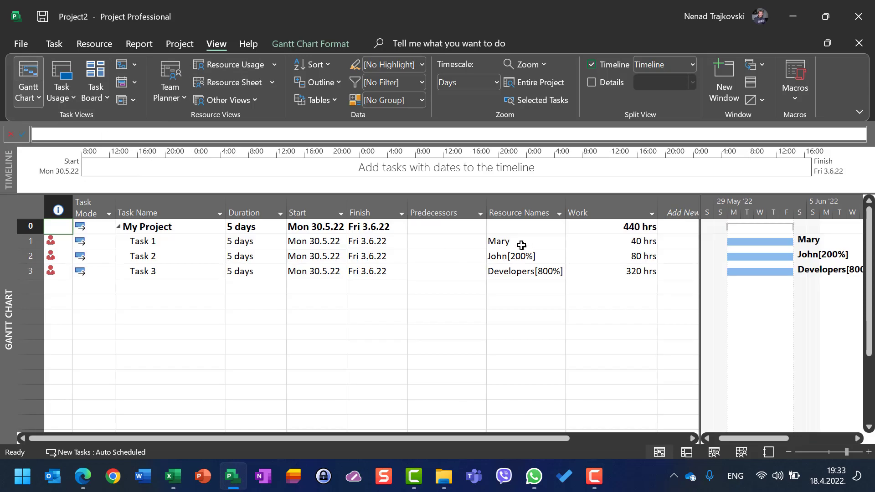
- Clear the resource assignments from Task 1, Task 2 and Task 3 one after another
{"action": "left_click", "coordinate": [521, 244]}
{"action": "key", "text": "Delete"}
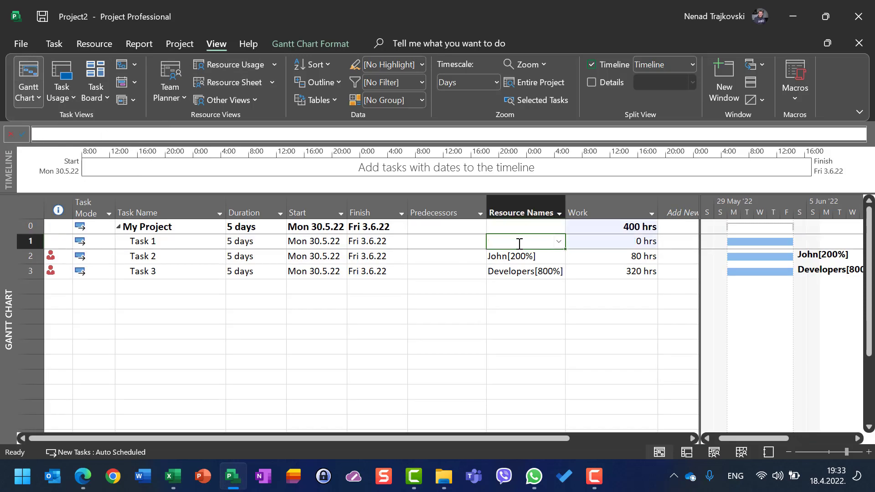
{"action": "key", "text": "Down"}
{"action": "key", "text": "Delete"}
{"action": "key", "text": "Down"}
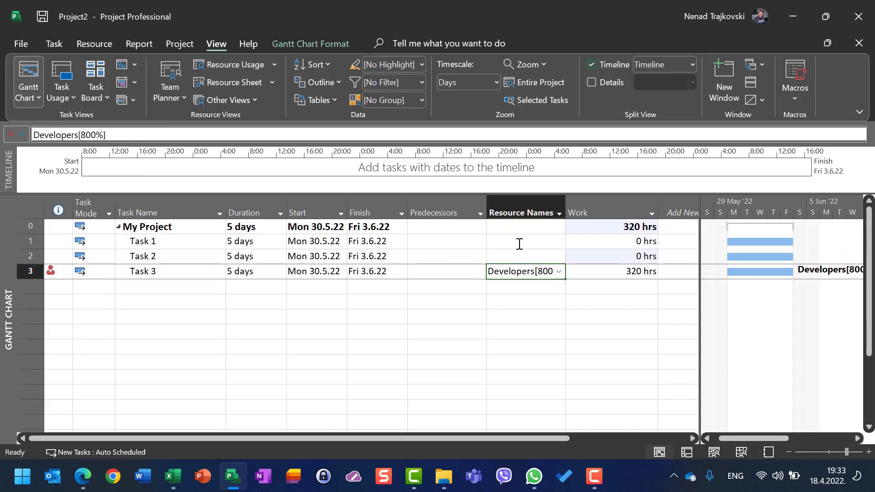
{"action": "key", "text": "Delete"}
{"action": "key", "text": "Up"}
{"action": "key", "text": "Up"}
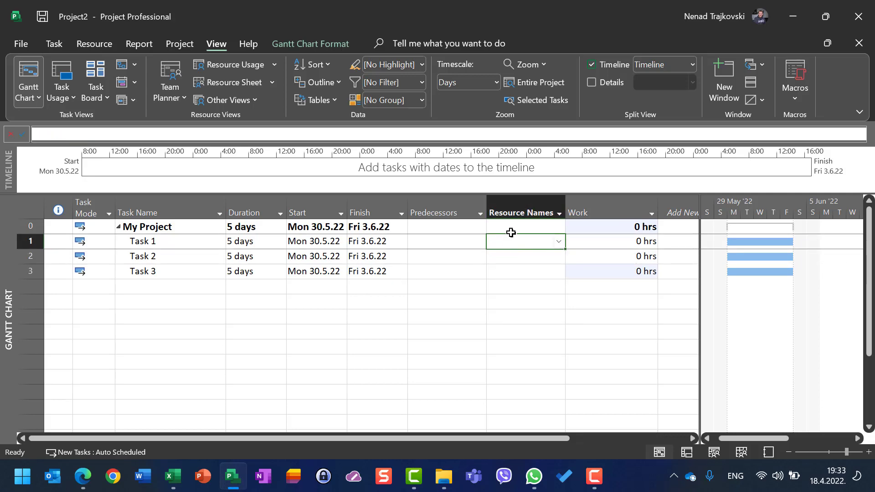
{"action": "left_click", "coordinate": [55, 75]}
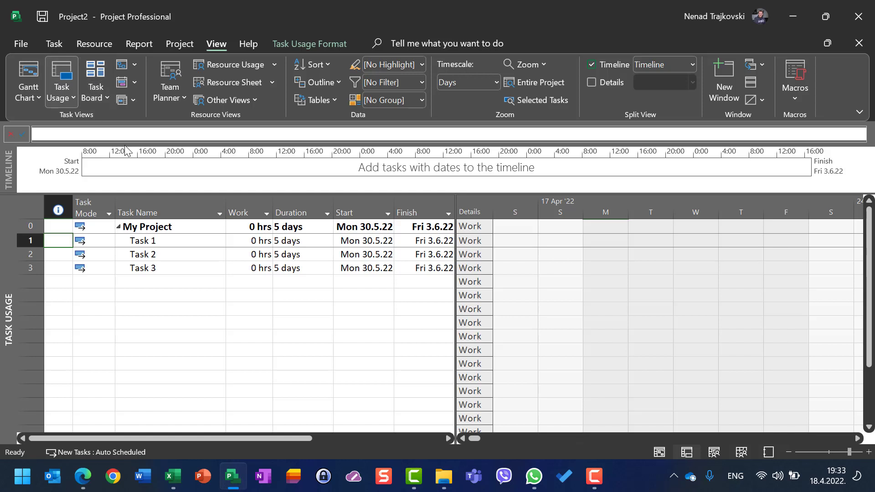
{"action": "left_click", "coordinate": [174, 45]}
{"action": "left_click", "coordinate": [55, 44]}
{"action": "left_click", "coordinate": [53, 74]}
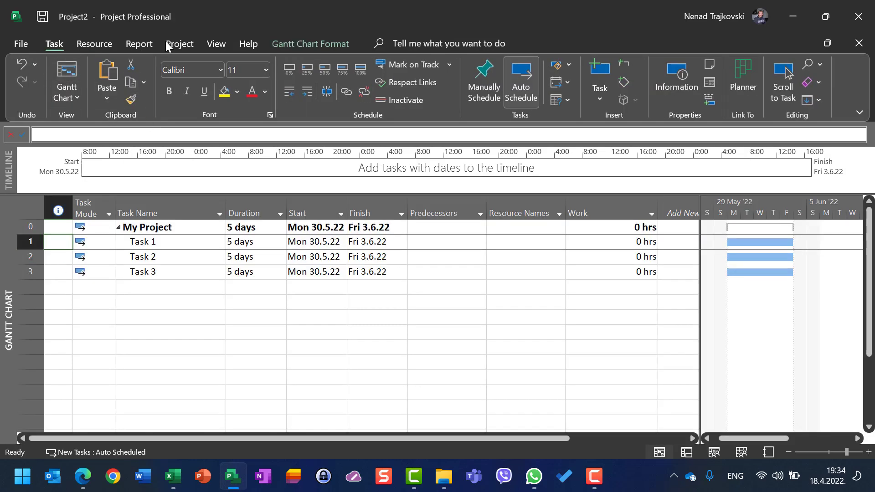
- Assign all three resources to Task 1: Developers at 200%, the full-time resource at 100% and the half-time resource at 50% units
{"action": "left_click", "coordinate": [103, 44]}
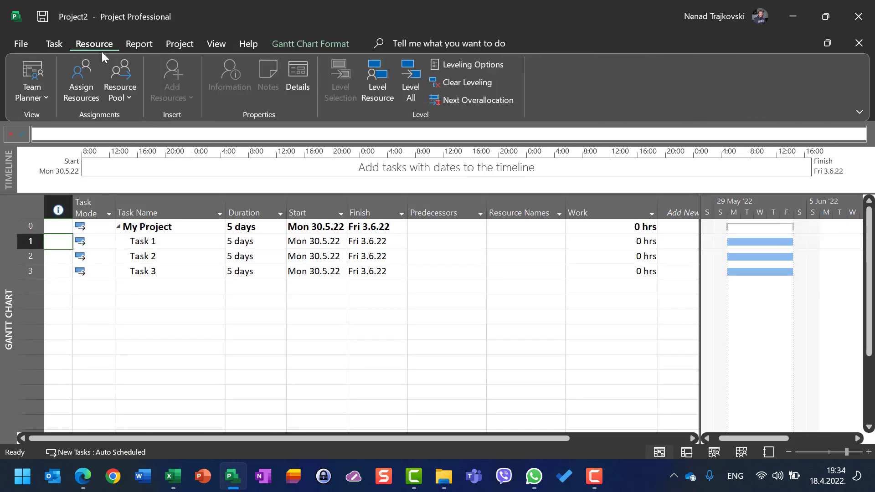
{"action": "left_click", "coordinate": [87, 76]}
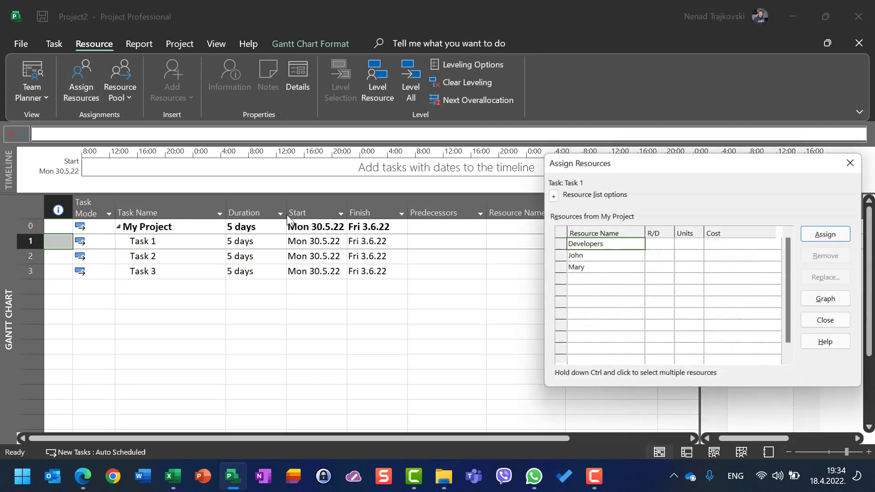
{"action": "left_click", "coordinate": [699, 247]}
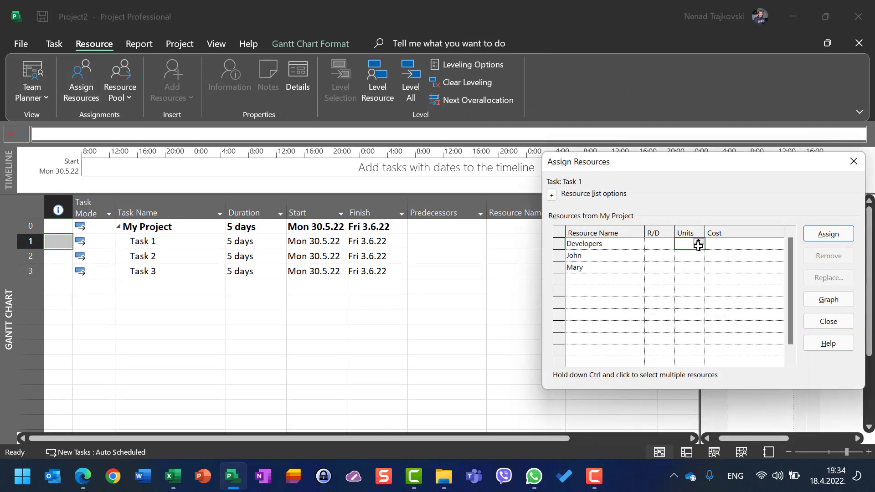
{"action": "left_click", "coordinate": [698, 256]}
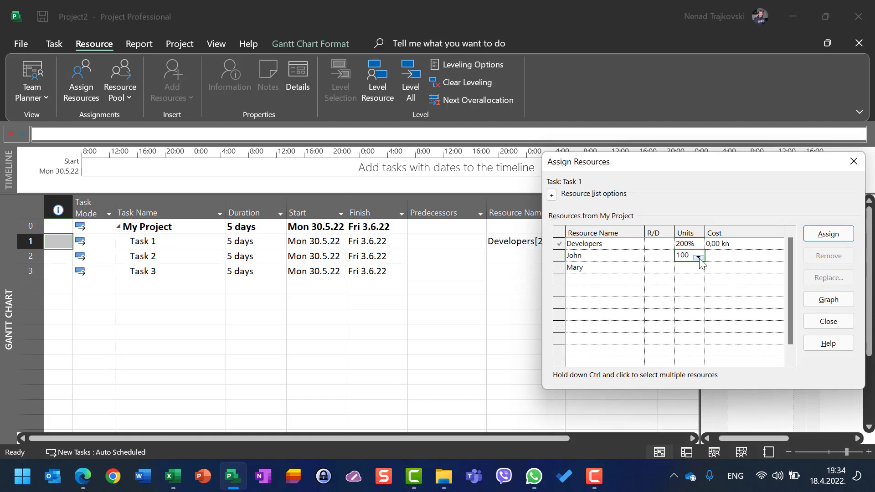
{"action": "left_click", "coordinate": [685, 267]}
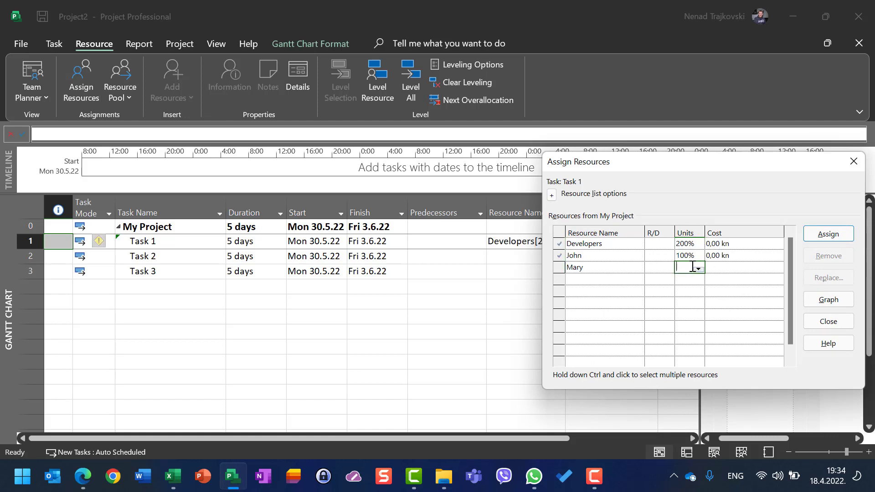
{"action": "left_click", "coordinate": [829, 235]}
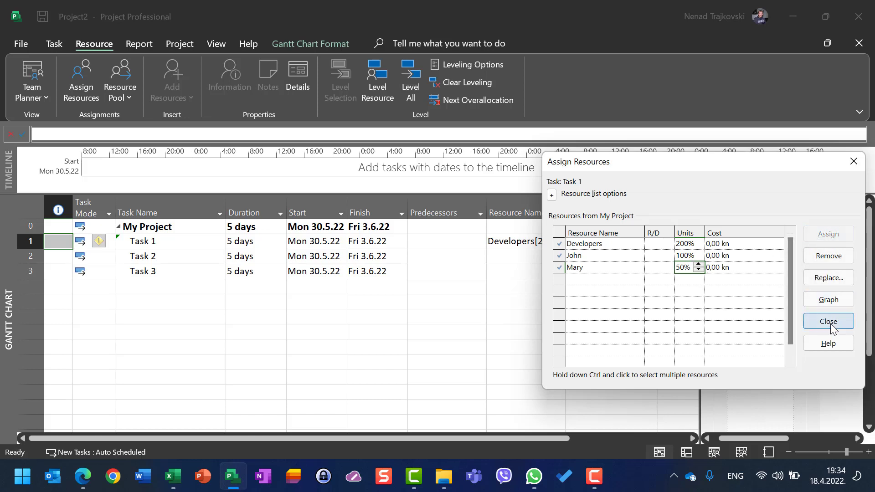
- Assign Developers at 200%, the full-time resource at 100% and the half-time resource at 50% units to Task 2
{"action": "left_click", "coordinate": [136, 257]}
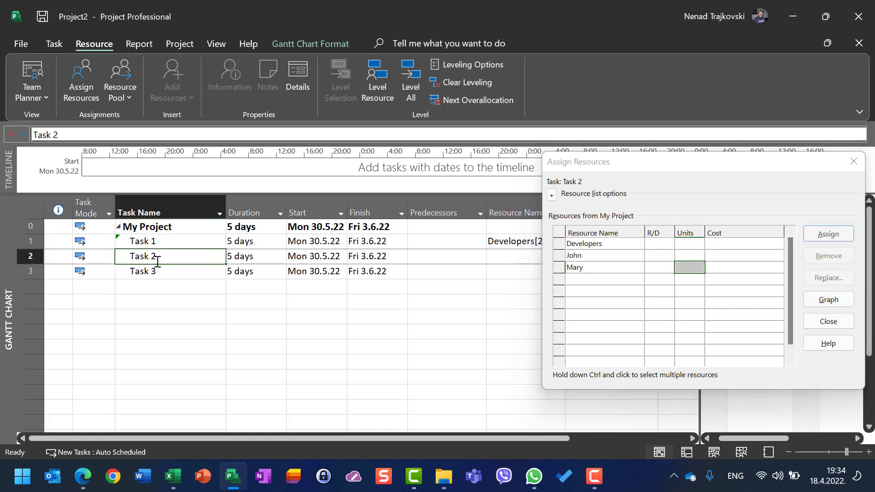
{"action": "left_click", "coordinate": [690, 244]}
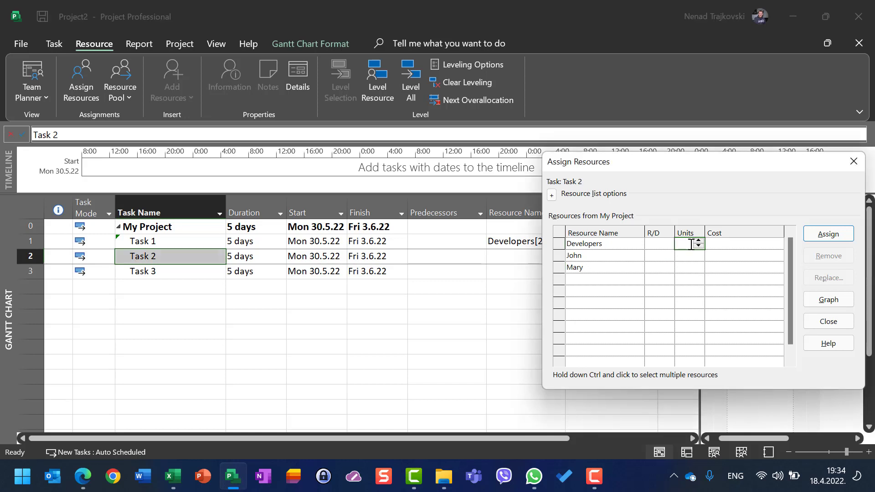
{"action": "type", "text": "200"}
{"action": "left_click", "coordinate": [694, 255]}
{"action": "type", "text": "100"}
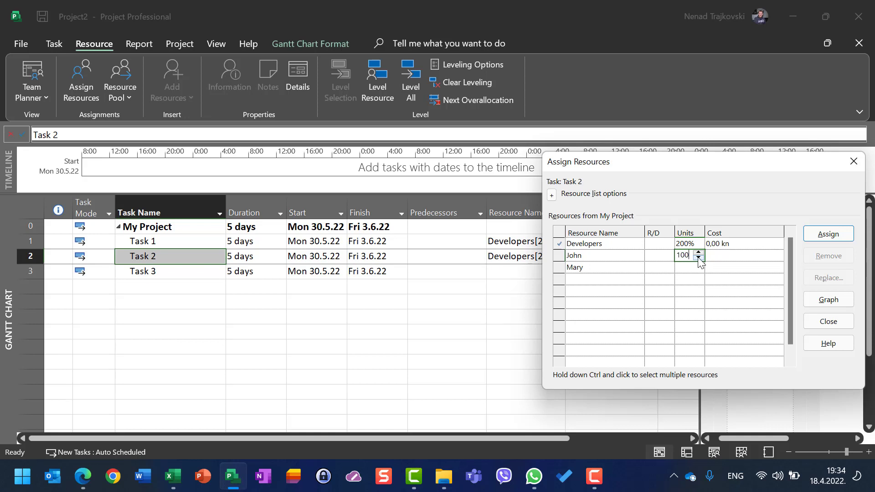
{"action": "left_click", "coordinate": [689, 268]}
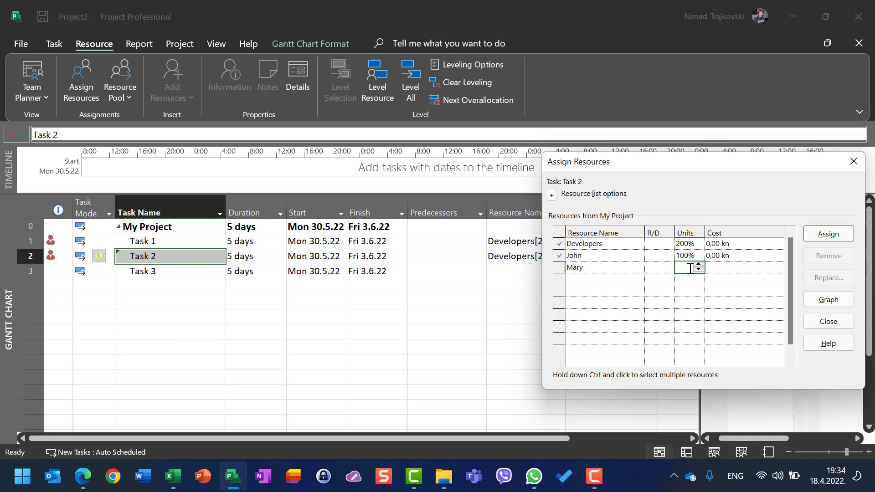
{"action": "type", "text": "50"}
- Assign the half-time resource at 50%, Developers at 200% and the full-time resource at 100% units to Task 3
{"action": "left_click", "coordinate": [307, 274]}
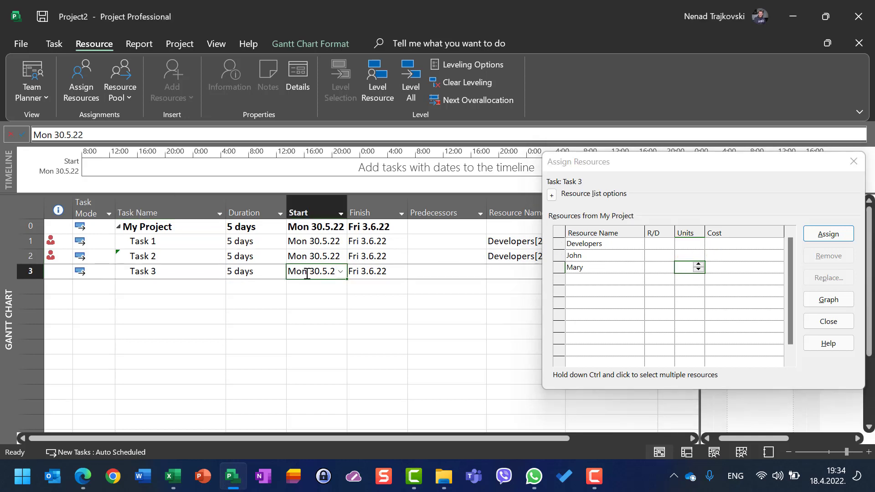
{"action": "left_click", "coordinate": [688, 246]}
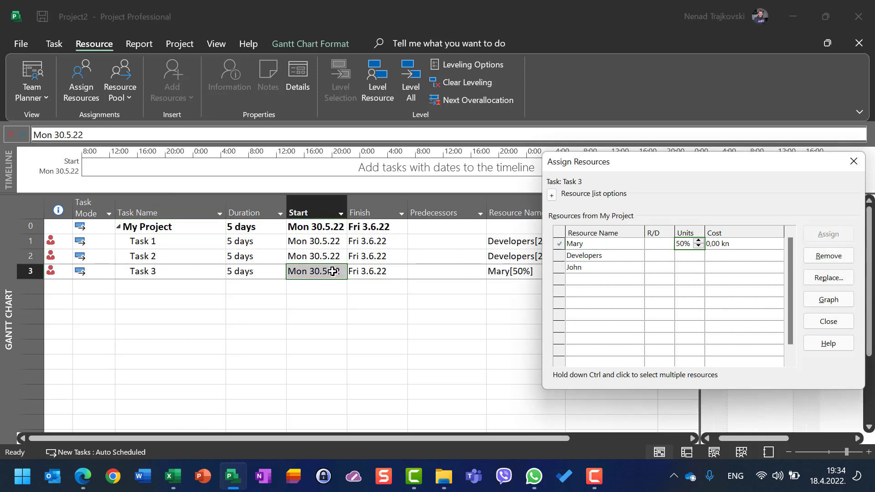
{"action": "left_click", "coordinate": [694, 257]}
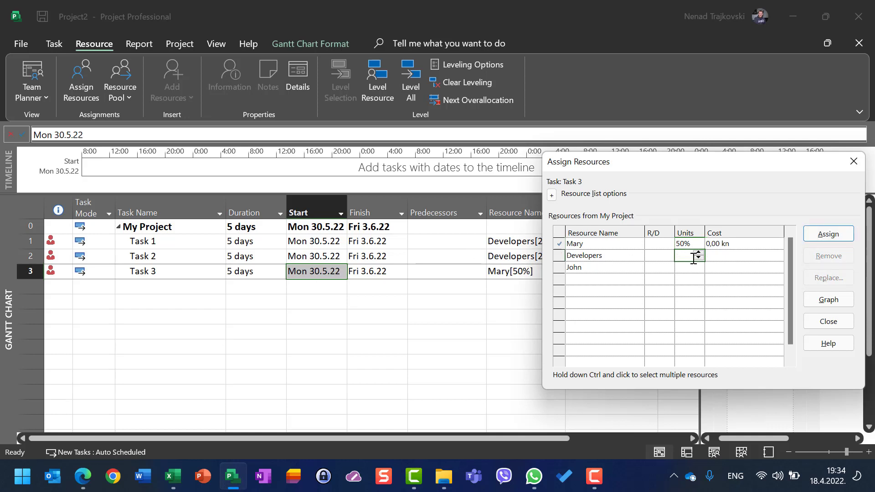
{"action": "type", "text": "200"}
{"action": "key", "text": "Return"}
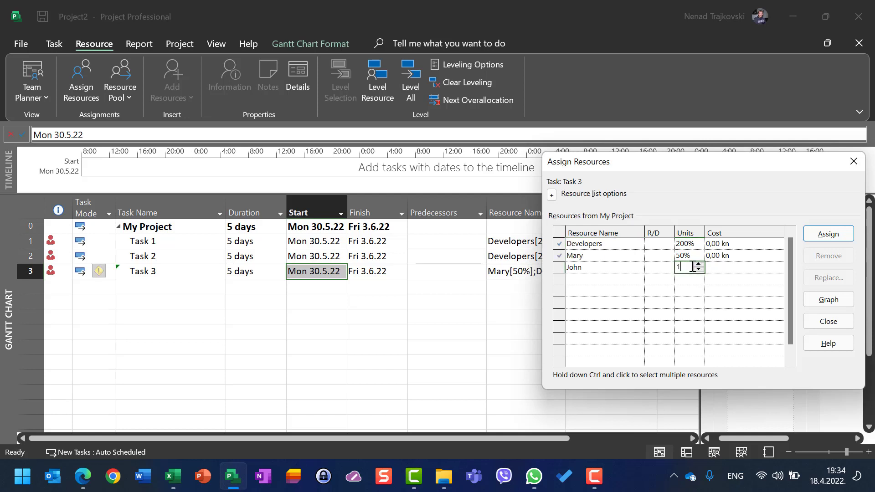
{"action": "type", "text": "100"}
{"action": "left_click", "coordinate": [814, 237]}
{"action": "left_click", "coordinate": [825, 321]}
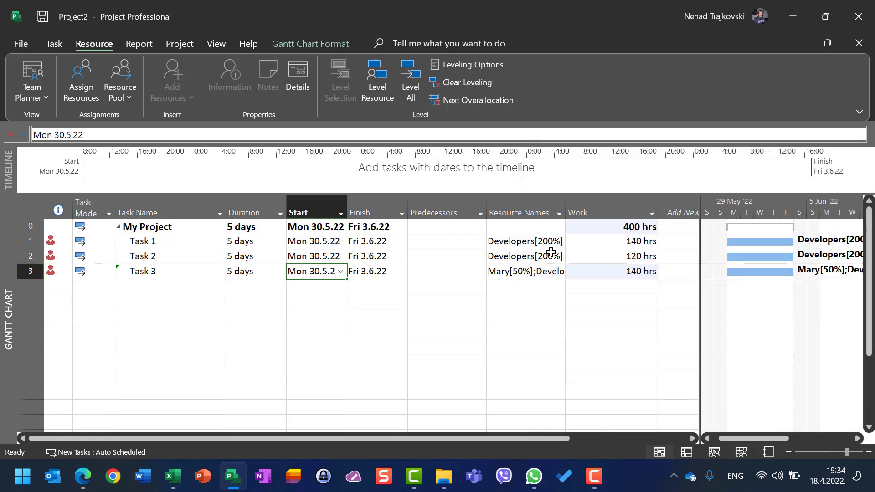
- Widen the Resource Names column to show all assignments, and add the missing half-time resource to Task 2 at 50% units
{"action": "left_click", "coordinate": [543, 242]}
{"action": "left_click_drag", "start_coordinate": [565, 209], "coordinate": [664, 196]}
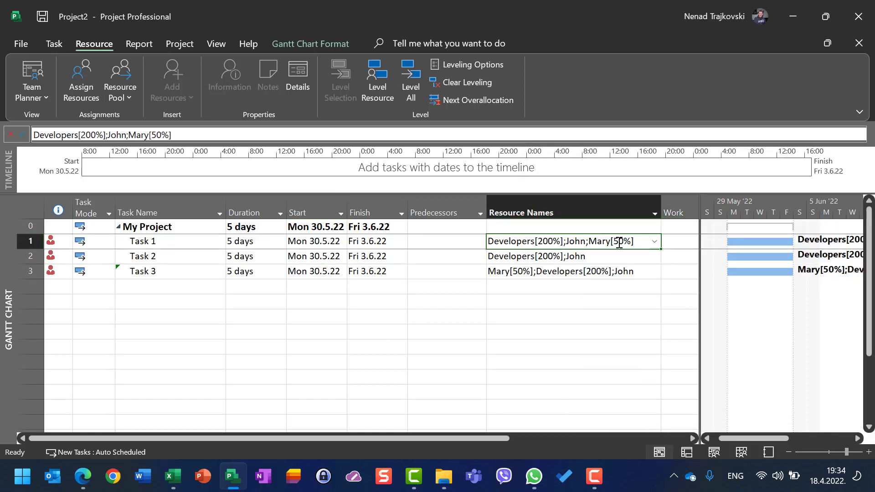
{"action": "left_click", "coordinate": [551, 257]}
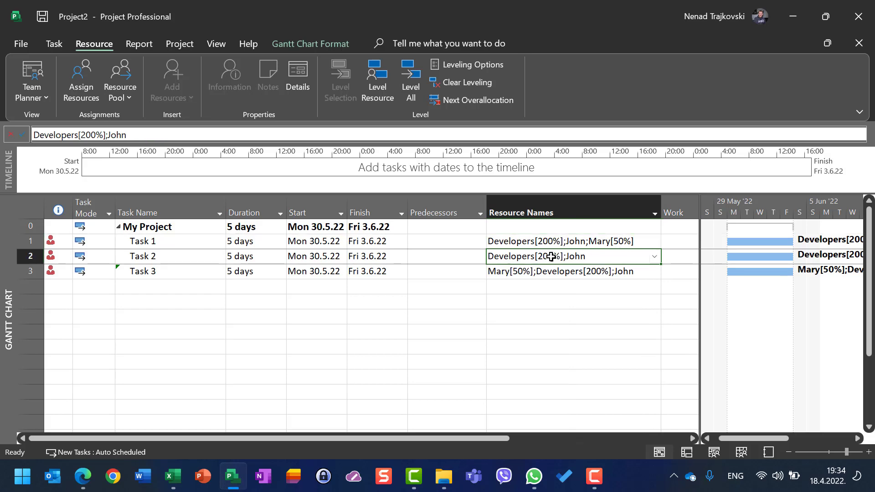
{"action": "left_click", "coordinate": [74, 76]}
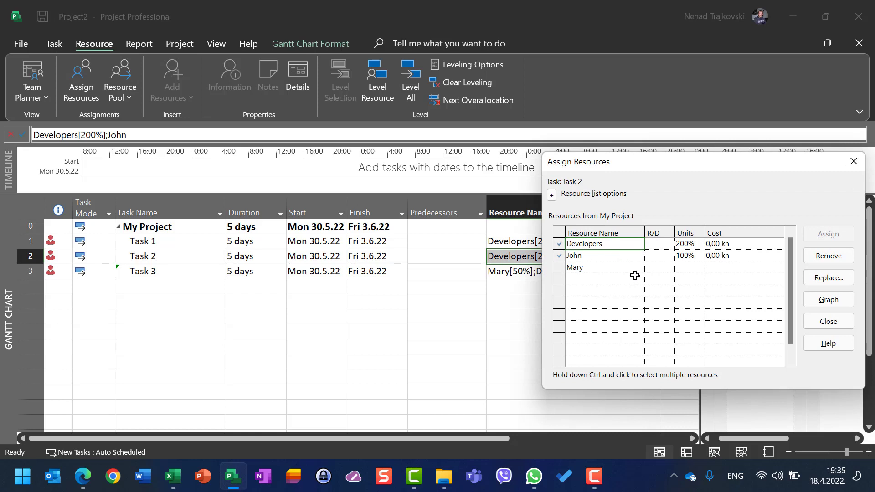
{"action": "left_click", "coordinate": [692, 267]}
{"action": "type", "text": "50"}
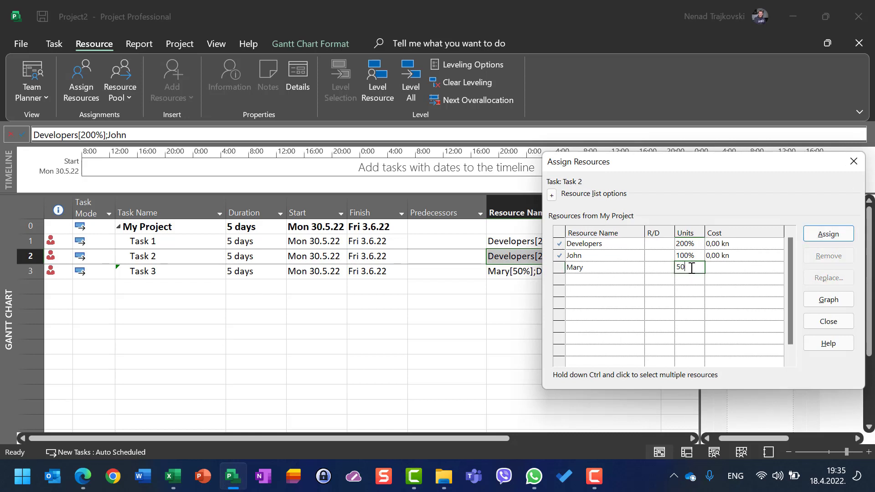
{"action": "left_click", "coordinate": [828, 234]}
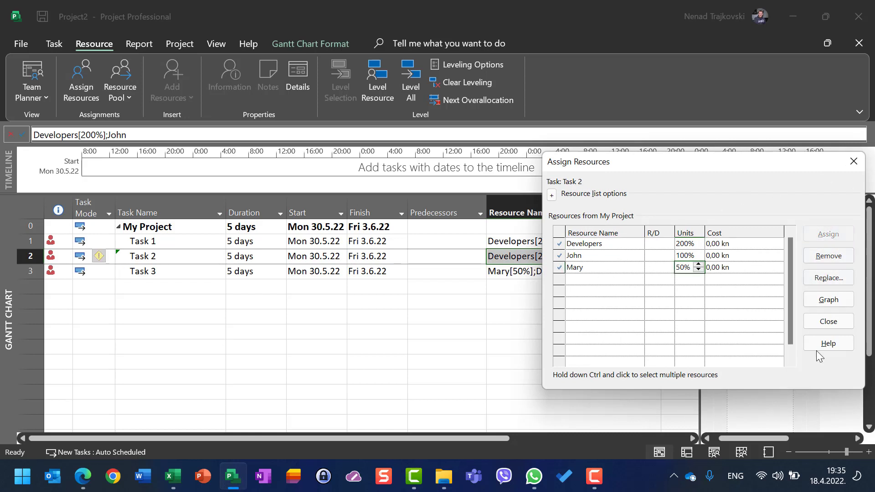
{"action": "left_click", "coordinate": [829, 321]}
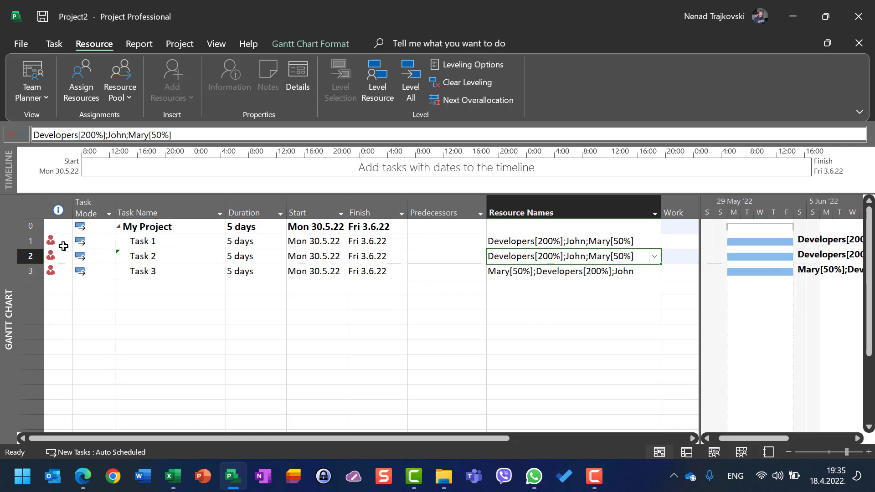
- Remove the half-time resource from Task 3, leaving Developers and the full-time resource assigned
{"action": "mouse_move", "coordinate": [60, 249]}
{"action": "left_click", "coordinate": [216, 44]}
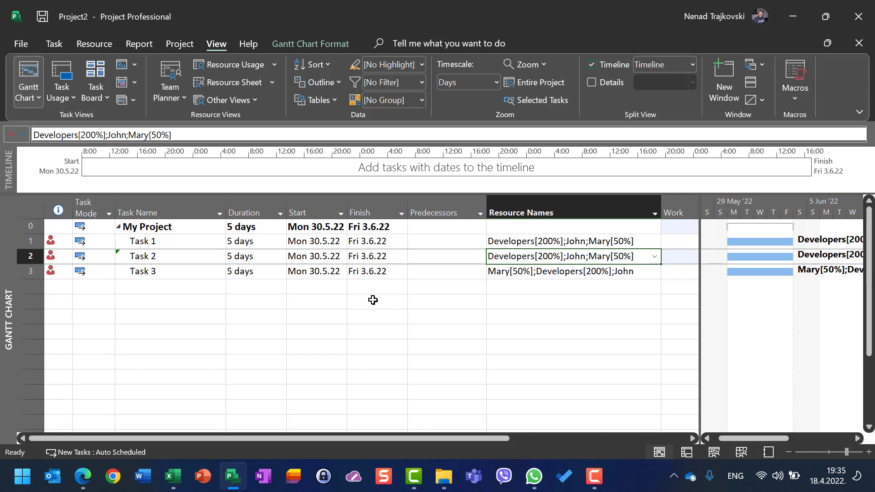
{"action": "left_click", "coordinate": [532, 271]}
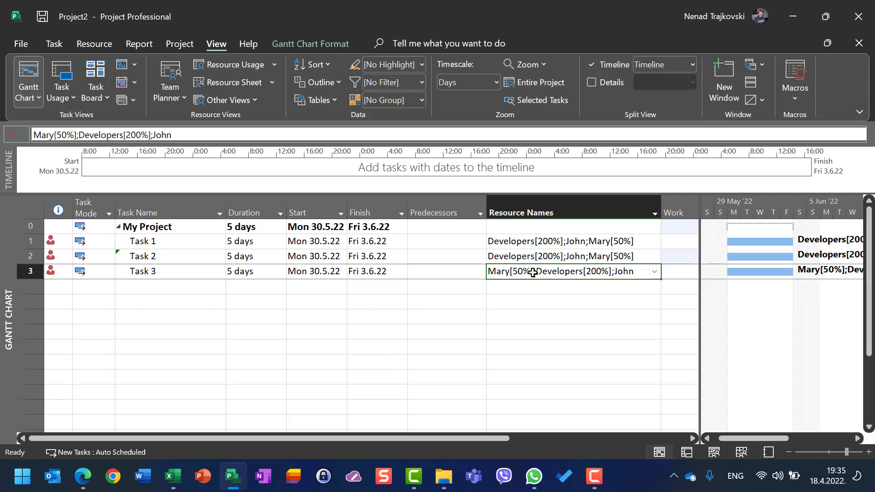
{"action": "left_click", "coordinate": [653, 274]}
{"action": "left_click", "coordinate": [511, 311]}
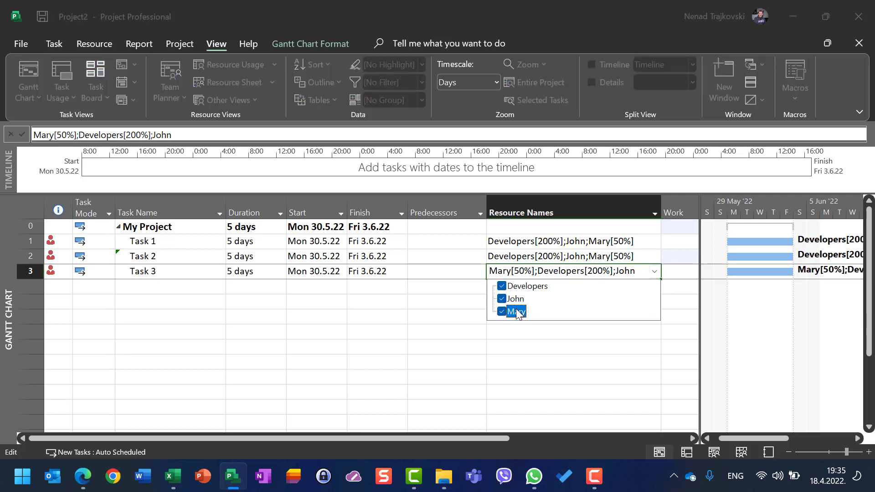
{"action": "left_click", "coordinate": [399, 341]}
{"action": "left_click", "coordinate": [319, 332]}
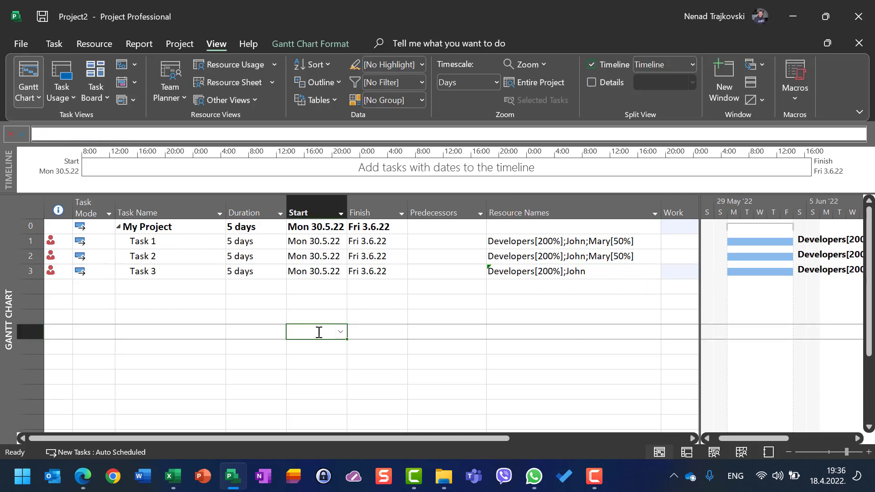
- Remove the full-time resource from Task 2, keeping Developers and the half-time resource assigned
{"action": "left_click", "coordinate": [575, 257]}
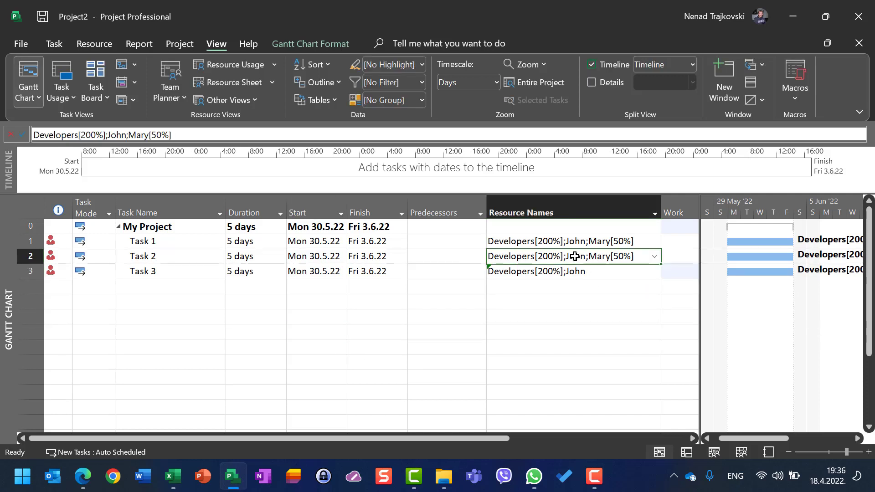
{"action": "left_click", "coordinate": [655, 258]}
{"action": "left_click", "coordinate": [529, 290]}
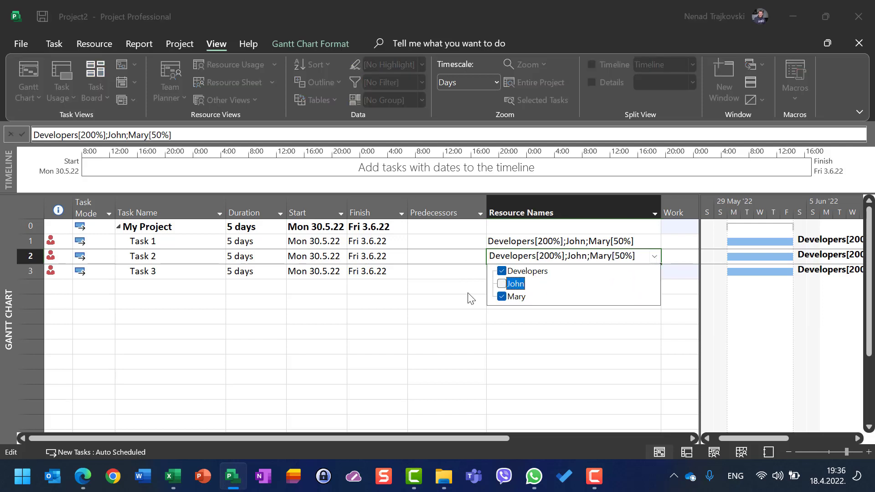
{"action": "left_click", "coordinate": [431, 310]}
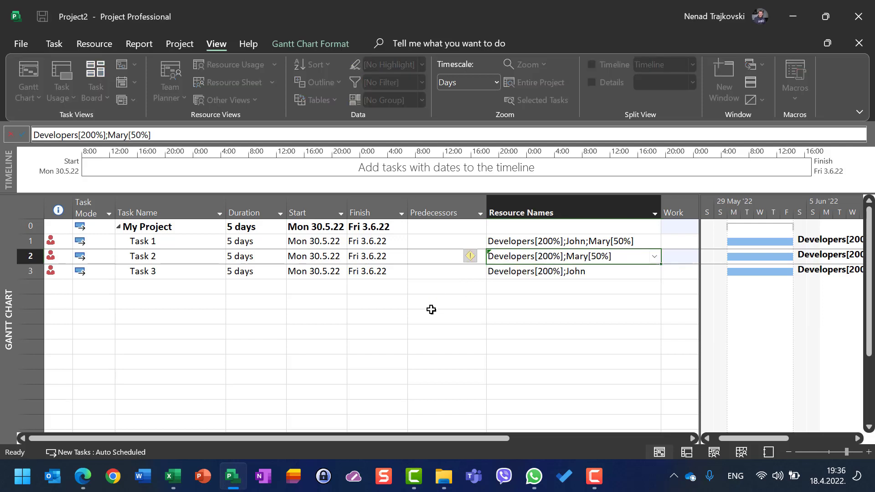
- Remove Developers from Task 1 so that only the full-time and half-time resources stay assigned
{"action": "left_click", "coordinate": [653, 246]}
{"action": "left_click", "coordinate": [655, 245]}
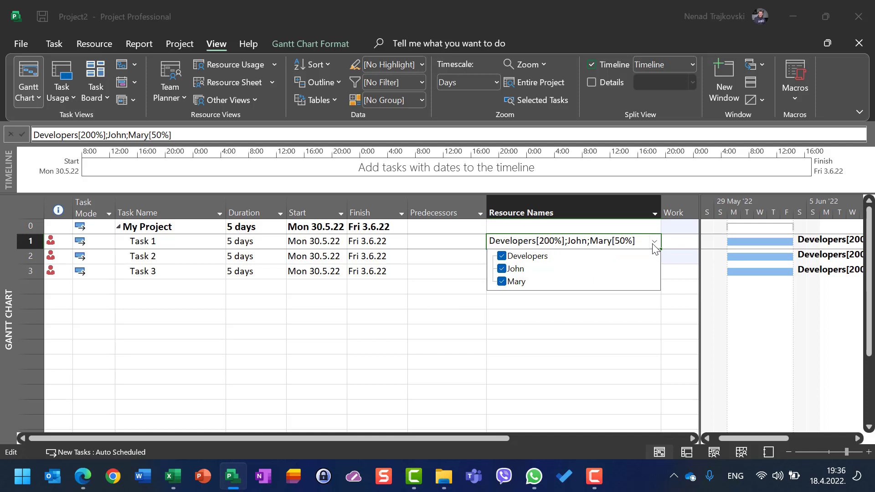
{"action": "left_click", "coordinate": [520, 256]}
{"action": "left_click", "coordinate": [347, 319]}
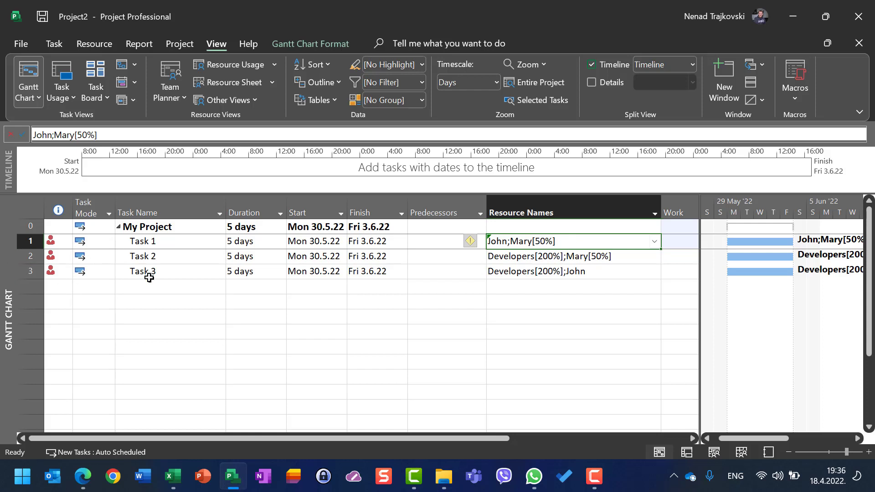
{"action": "left_click", "coordinate": [319, 348]}
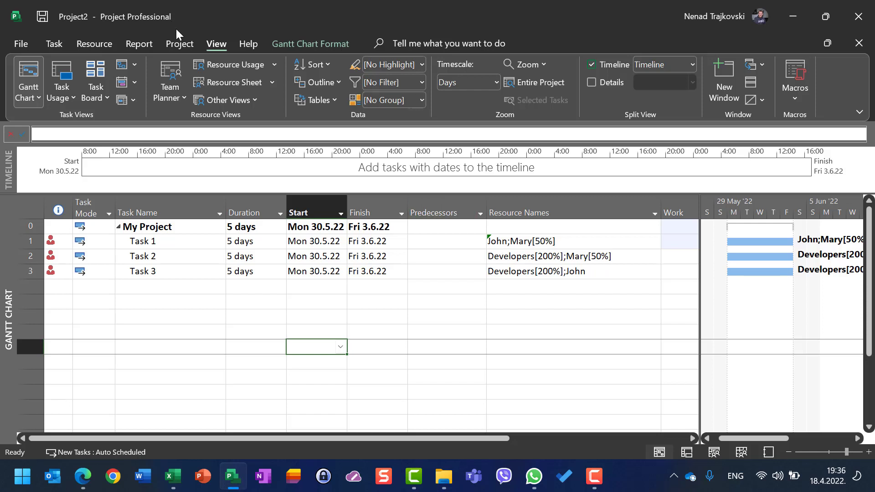
- Examine the daily work hours per assignment in the Task Usage view, starting from the dates of Task 1
{"action": "left_click", "coordinate": [67, 73]}
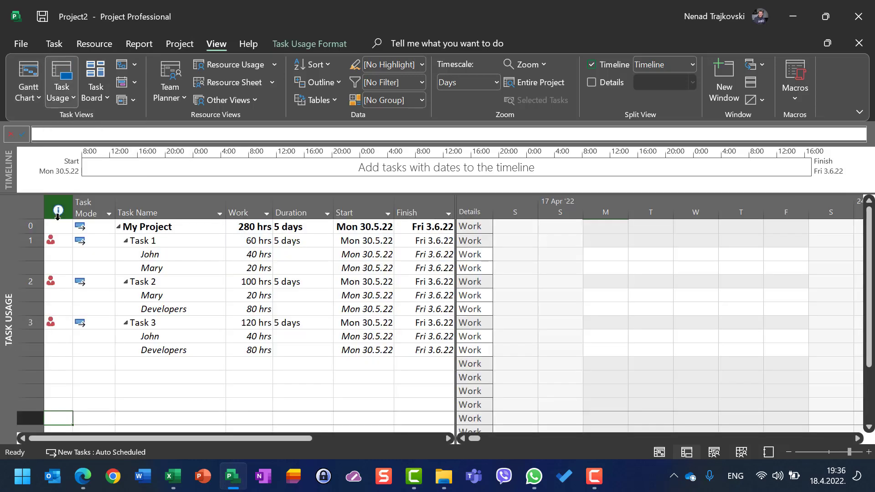
{"action": "left_click", "coordinate": [131, 242]}
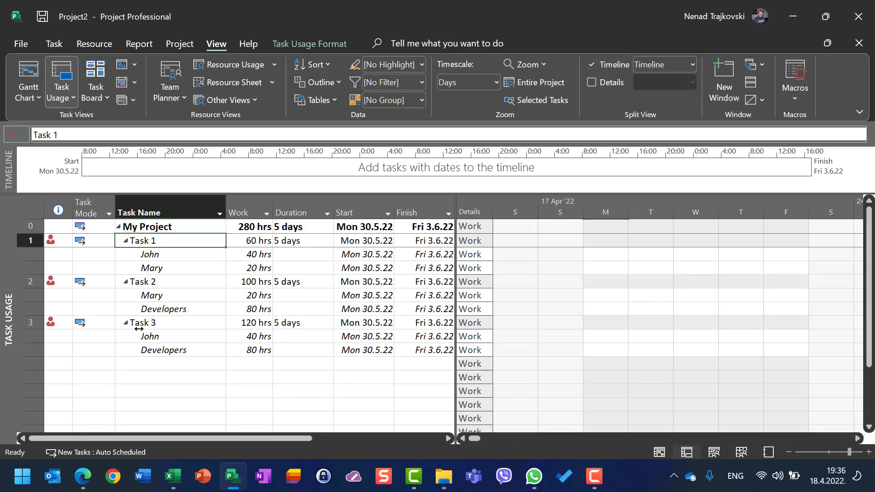
{"action": "right_click", "coordinate": [128, 247]}
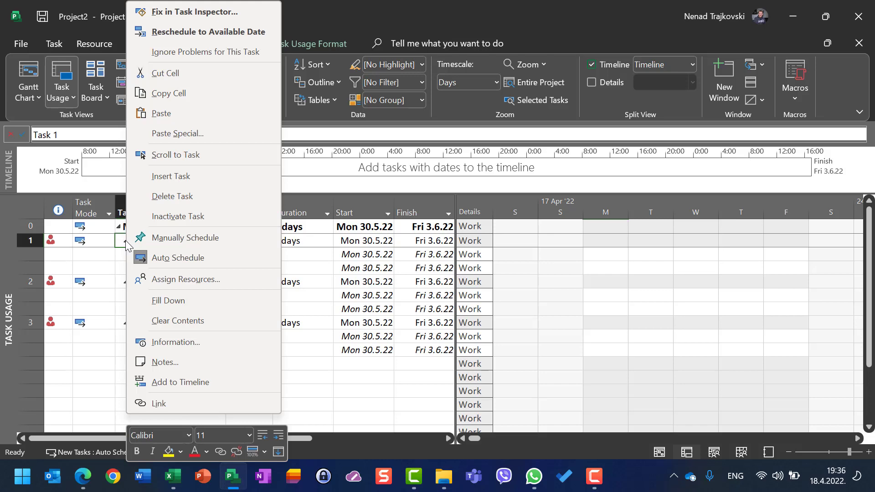
{"action": "left_click", "coordinate": [179, 157]}
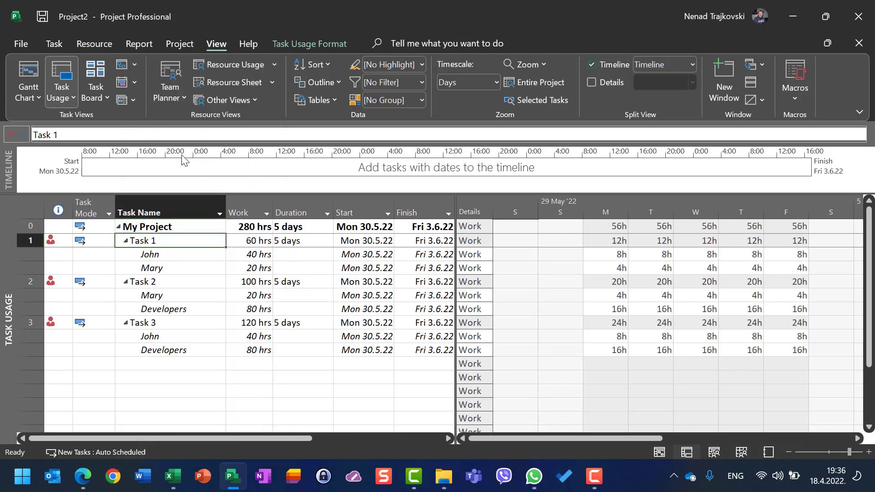
{"action": "left_click", "coordinate": [625, 269]}
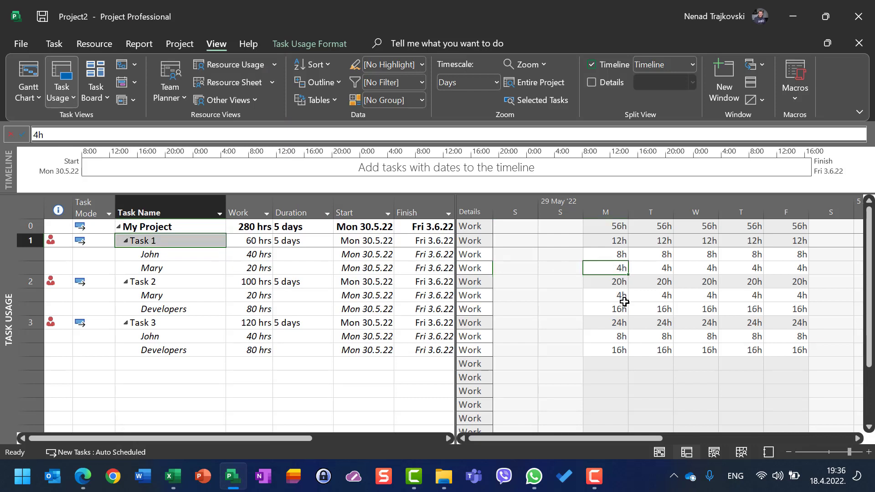
{"action": "left_click_drag", "start_coordinate": [617, 299], "coordinate": [624, 303]}
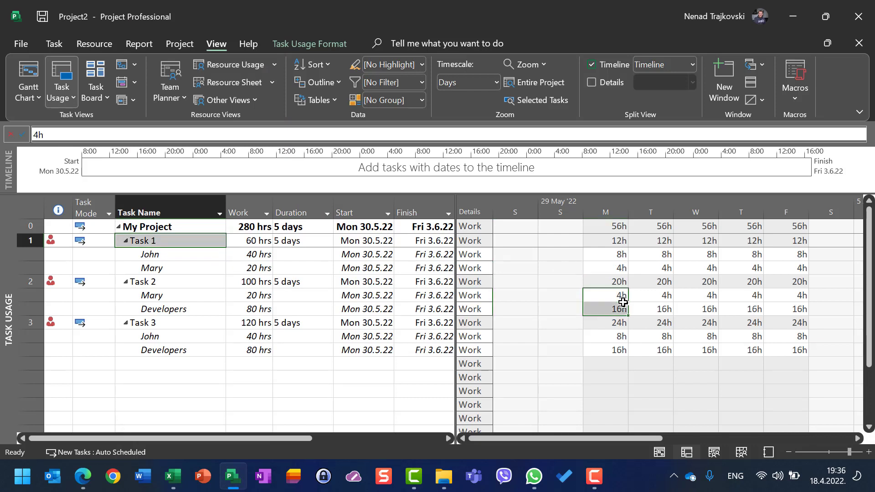
{"action": "left_click", "coordinate": [618, 259]}
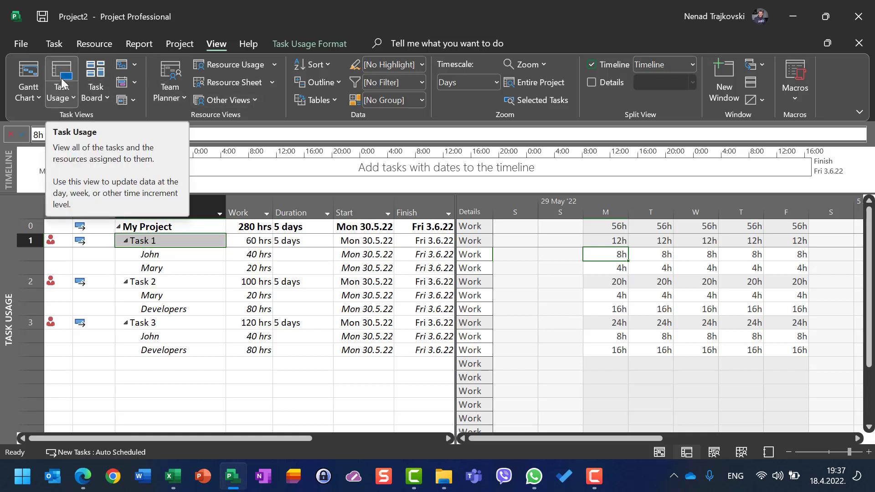
- Show the Resource Usage view and examine each resource's daily work in the week of 29 May '22
{"action": "left_click", "coordinate": [231, 66]}
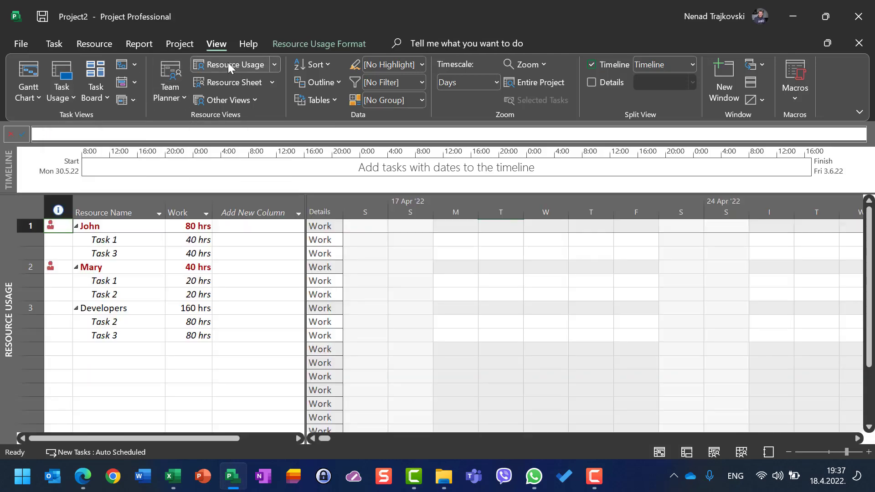
{"action": "left_click", "coordinate": [105, 242]}
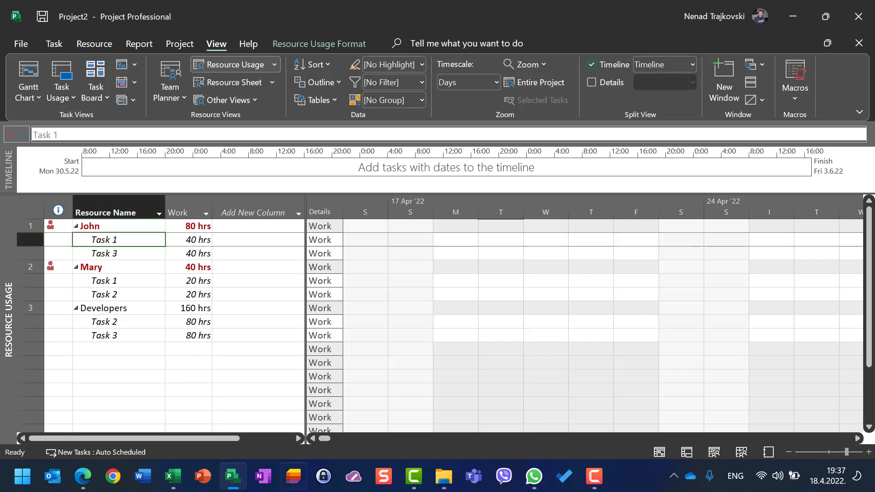
{"action": "left_click_drag", "start_coordinate": [325, 441], "coordinate": [355, 438]}
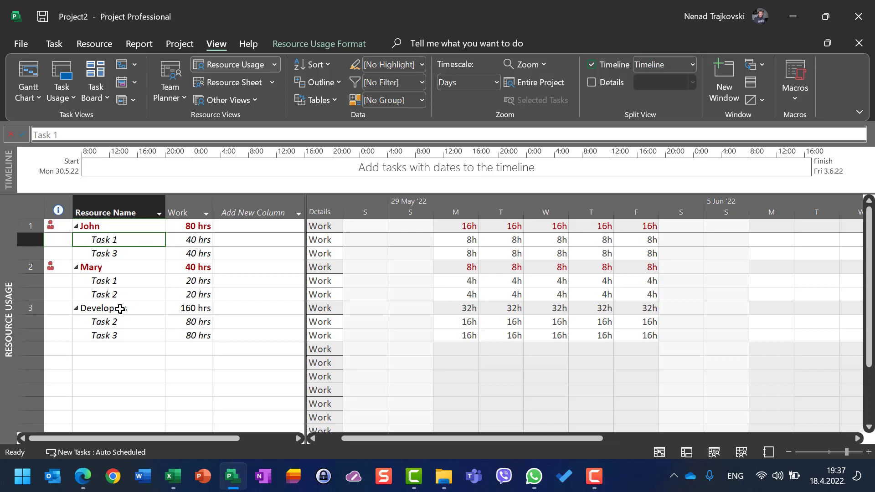
- Compare the Task Usage view with Resource Usage, and inspect the full-time resource's daily total and its Task 1 assignment
{"action": "left_click", "coordinate": [59, 88]}
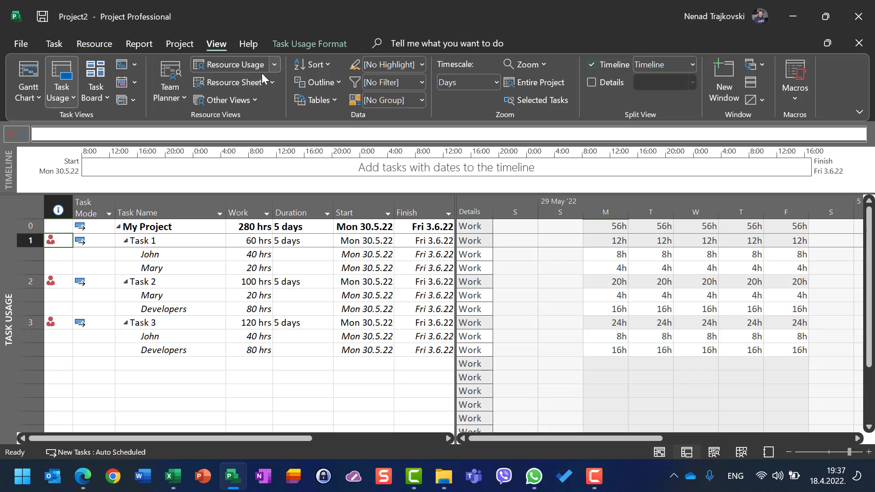
{"action": "left_click", "coordinate": [236, 66]}
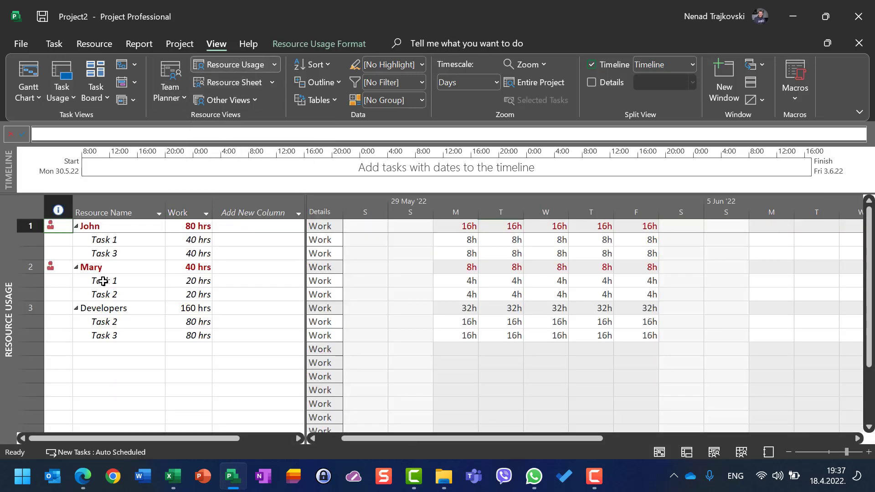
{"action": "left_click", "coordinate": [104, 227]}
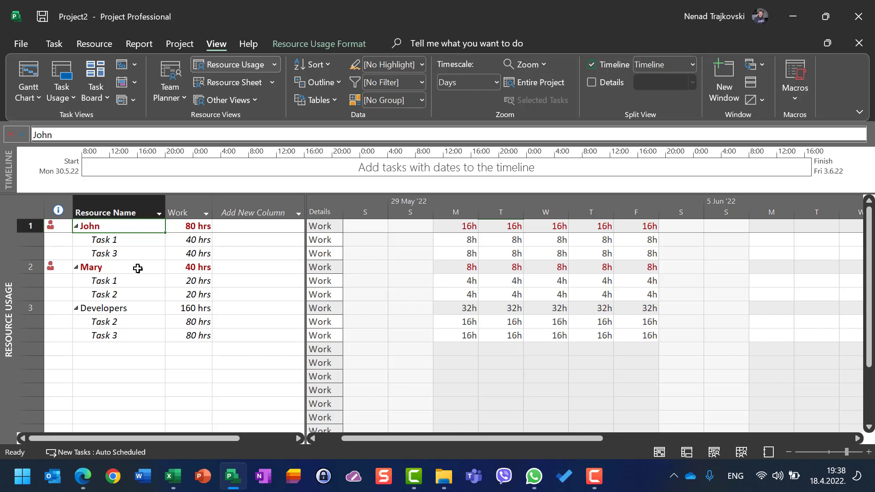
{"action": "left_click", "coordinate": [98, 243]}
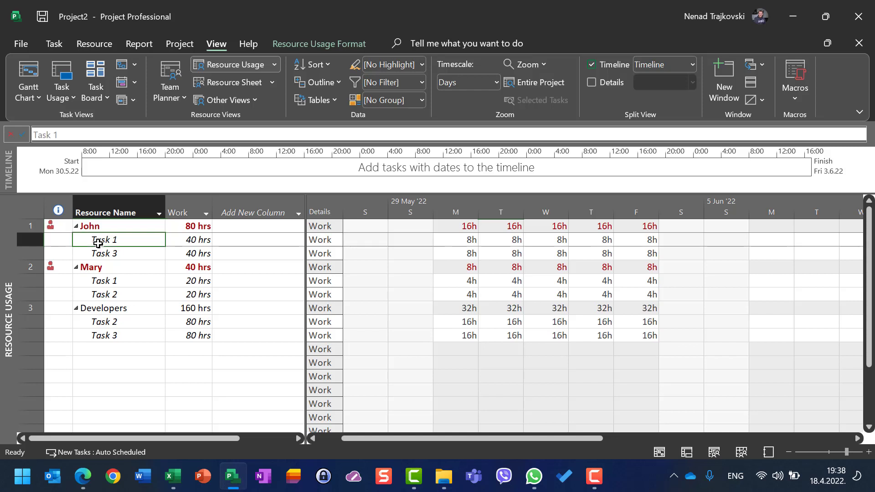
- Inspect the full-time resource's total work for each day from Monday to Friday in the week of 29 May '22
{"action": "left_click", "coordinate": [463, 227]}
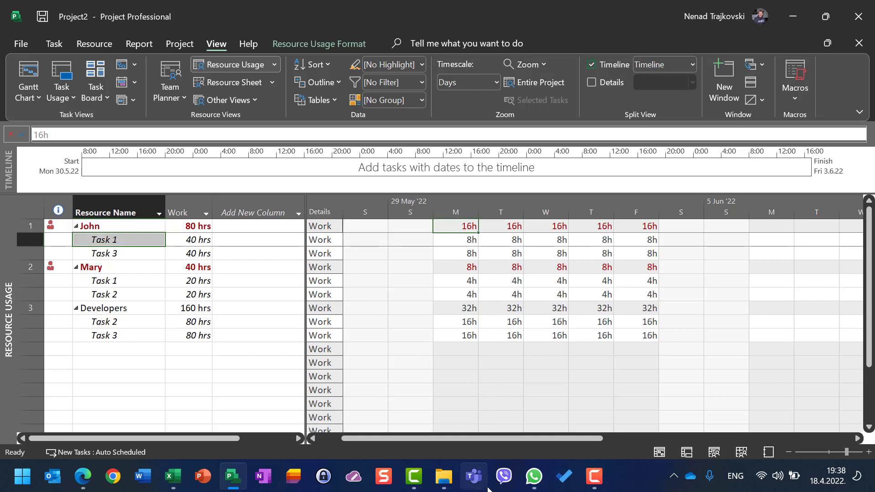
{"action": "left_click", "coordinate": [512, 226]}
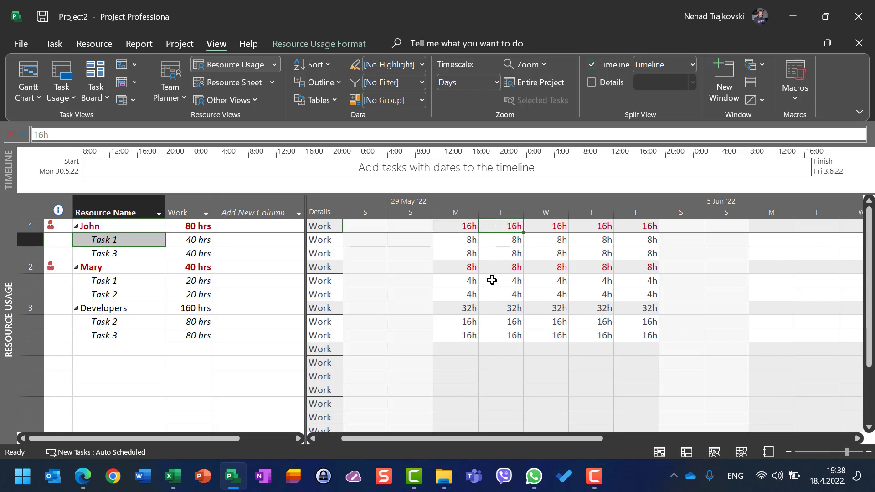
{"action": "left_click", "coordinate": [554, 227]}
{"action": "left_click", "coordinate": [598, 226]}
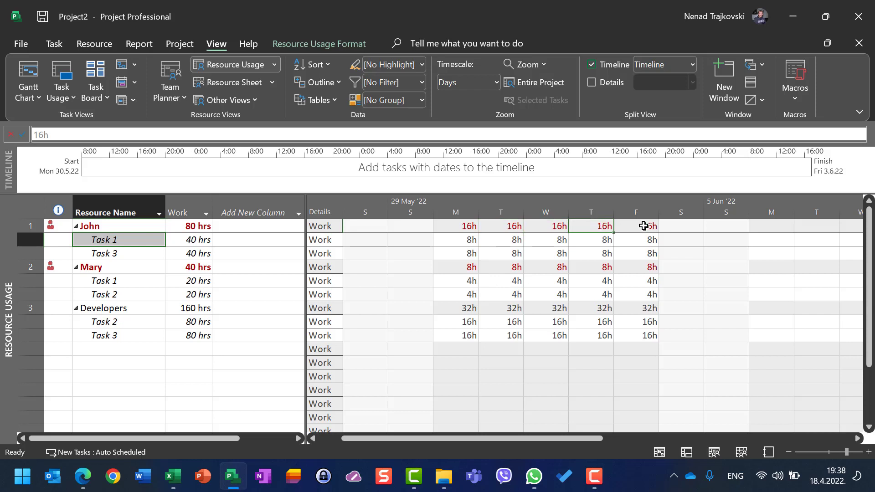
{"action": "left_click", "coordinate": [644, 226]}
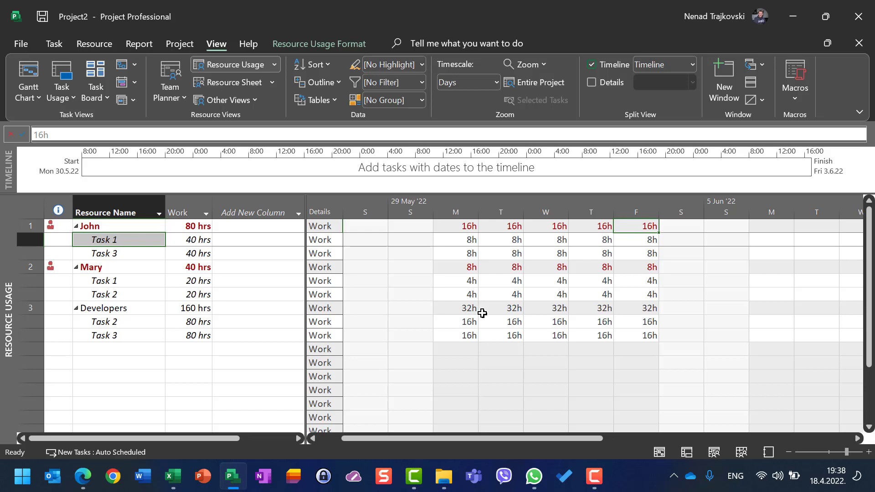
- In the Gantt Chart view, set predecessor 1 for Task 2 and predecessor 2 for Task 3
{"action": "left_click", "coordinate": [29, 71]}
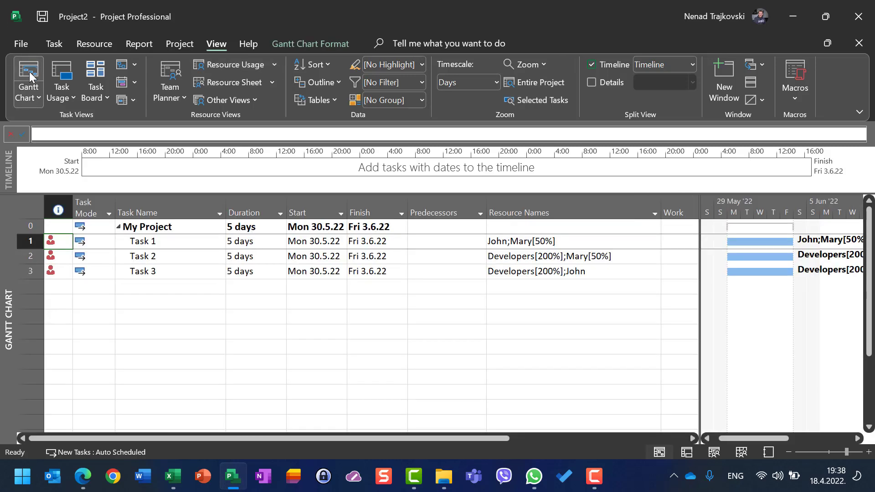
{"action": "left_click", "coordinate": [482, 258]}
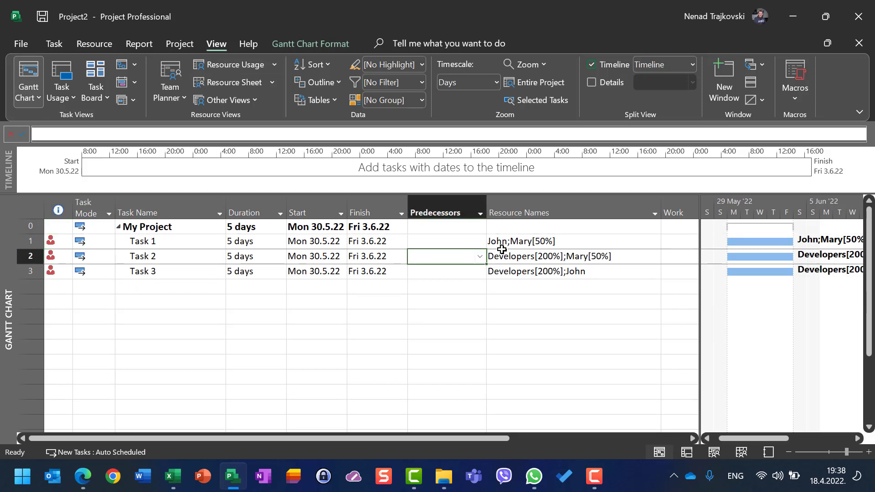
{"action": "type", "text": "1"}
{"action": "key", "text": "Return"}
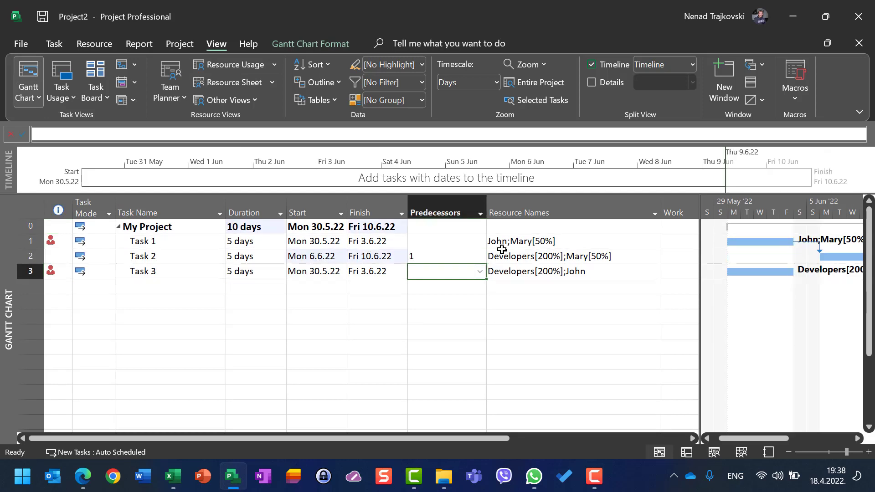
{"action": "type", "text": "2"}
{"action": "key", "text": "Return"}
{"action": "key", "text": "Up"}
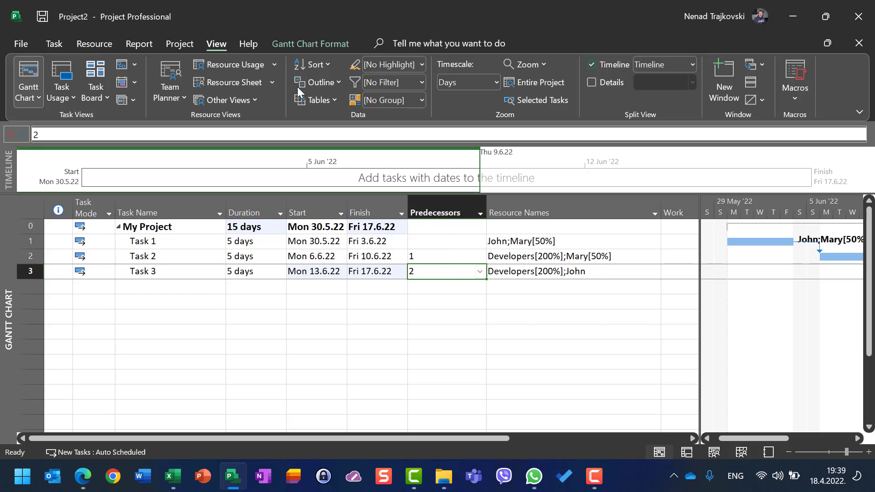
- Show the Resource Usage view and examine the full-time resource's daily Task 1 work in the week of 29 May '22
{"action": "left_click", "coordinate": [229, 67]}
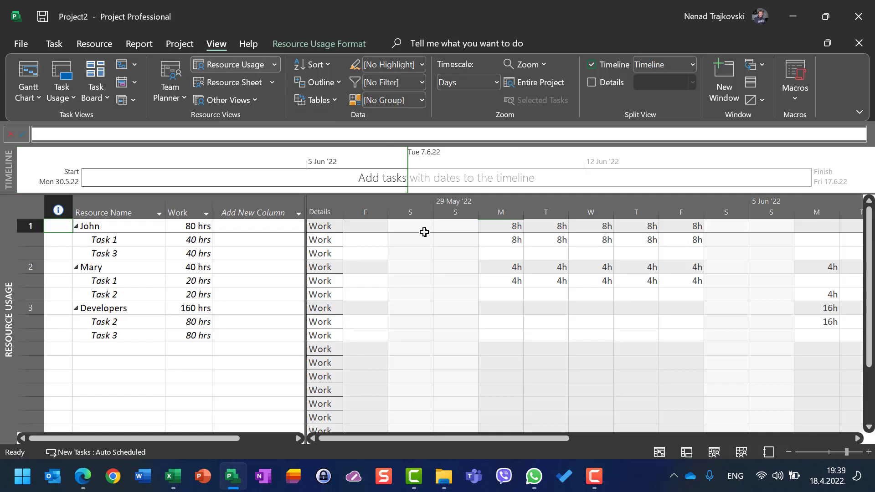
{"action": "left_click", "coordinate": [517, 238]}
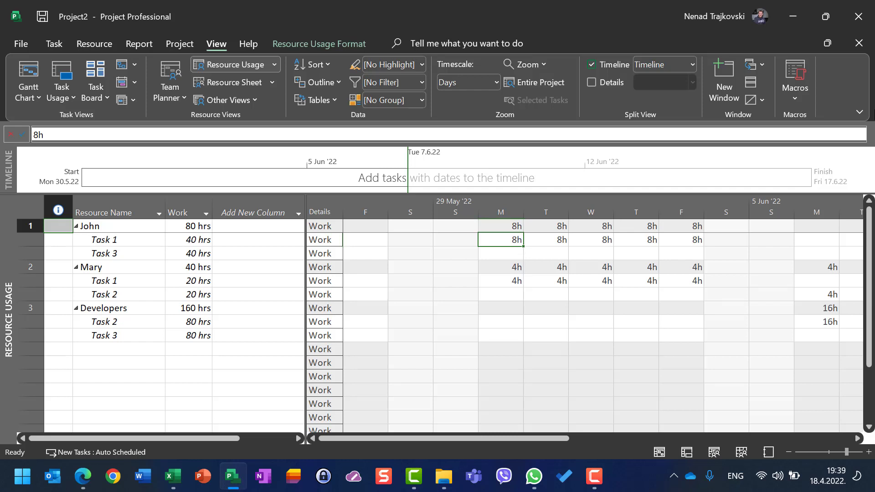
{"action": "key", "text": "Right"}
{"action": "key", "text": "Right"}
{"action": "key", "text": "Right"}
{"action": "key", "text": "Right"}
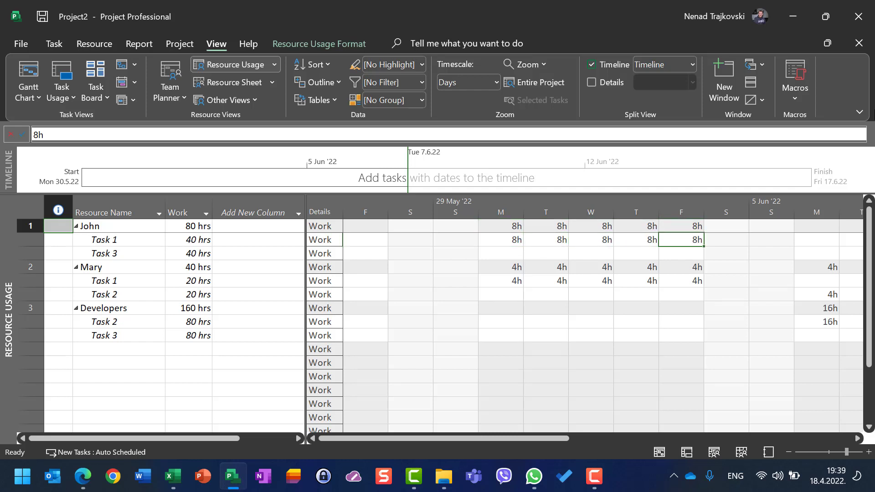
{"action": "key", "text": "Left"}
{"action": "key", "text": "Left"}
{"action": "key", "text": "Left"}
{"action": "key", "text": "Left"}
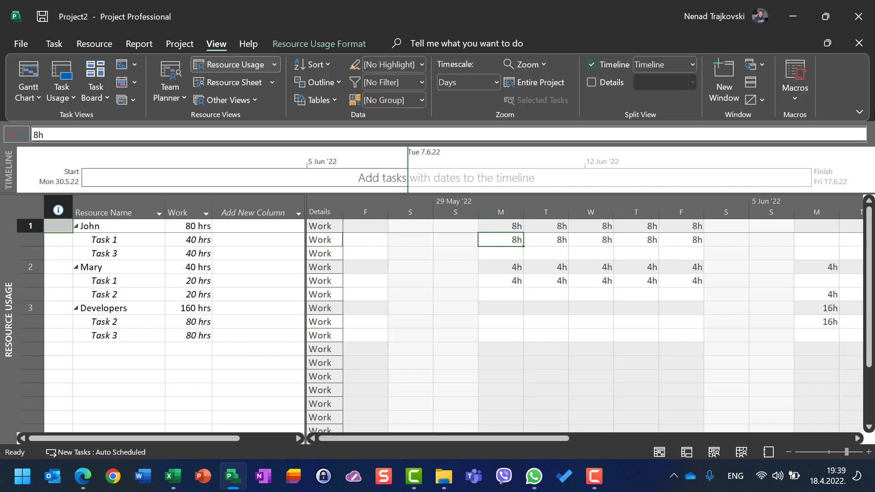
{"action": "key", "text": "Right"}
{"action": "key", "text": "Right"}
{"action": "key", "text": "Right"}
{"action": "key", "text": "Right"}
{"action": "key", "text": "Right"}
{"action": "key", "text": "Right"}
{"action": "key", "text": "Right"}
{"action": "key", "text": "Right"}
{"action": "key", "text": "Right"}
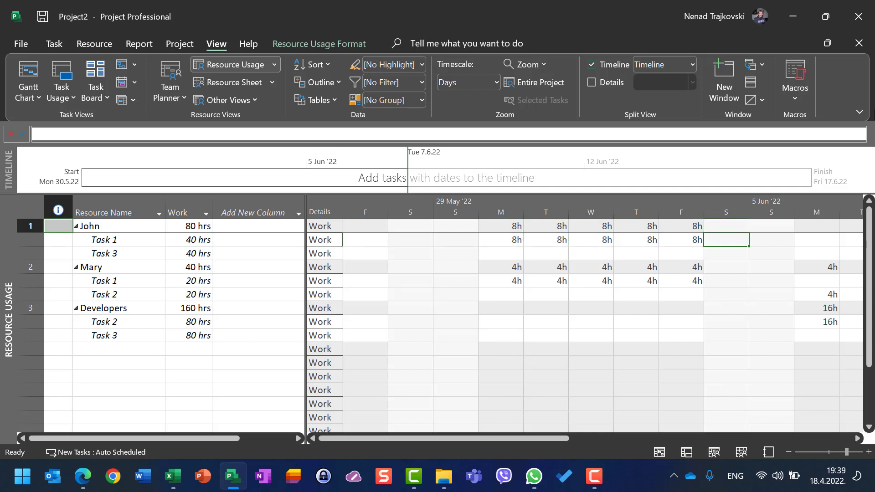
- Examine the full-time resource's daily Task 3 work in the week of 12 Jun '22
{"action": "key", "text": "Right"}
{"action": "key", "text": "Right"}
{"action": "key", "text": "Right"}
{"action": "key", "text": "Right"}
{"action": "key", "text": "Right"}
{"action": "key", "text": "Right"}
{"action": "key", "text": "Right"}
{"action": "key", "text": "Right"}
{"action": "key", "text": "Right"}
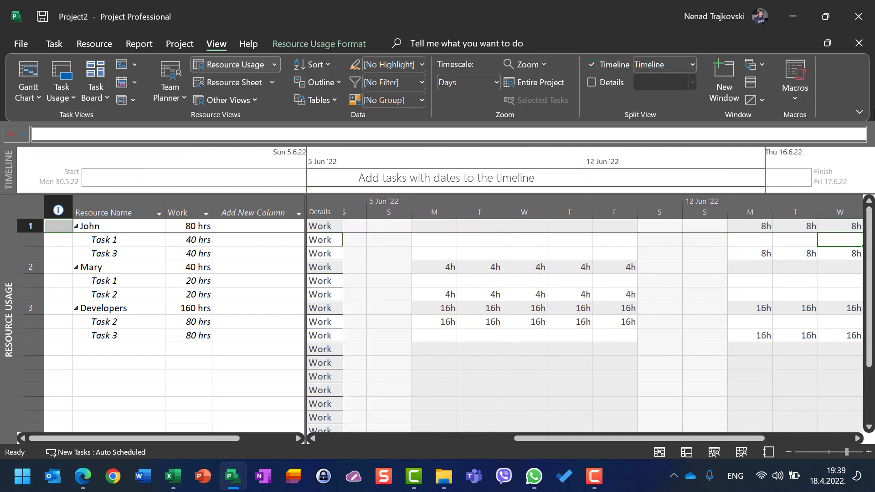
{"action": "key", "text": "Right"}
{"action": "key", "text": "Down"}
{"action": "key", "text": "Left"}
{"action": "key", "text": "Left"}
{"action": "key", "text": "Left"}
{"action": "key", "text": "Left"}
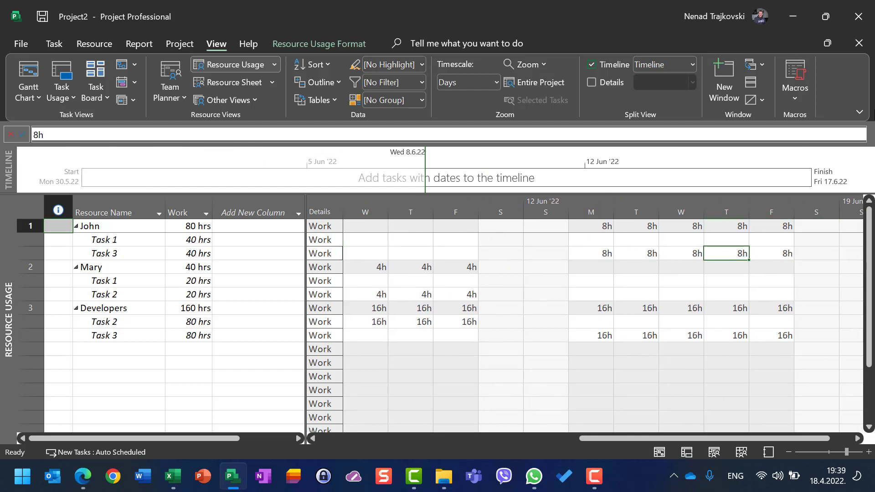
{"action": "key", "text": "Left"}
{"action": "key", "text": "Left"}
{"action": "key", "text": "Left"}
{"action": "key", "text": "Left"}
{"action": "key", "text": "Left"}
{"action": "key", "text": "Left"}
{"action": "key", "text": "Left"}
{"action": "key", "text": "Left"}
{"action": "key", "text": "Left"}
{"action": "key", "text": "Left"}
{"action": "key", "text": "Left"}
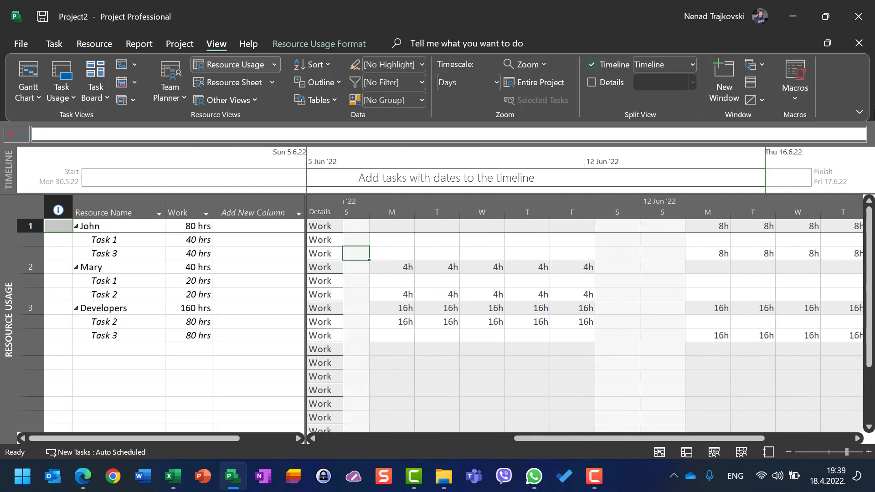
- Examine the half-time resource's daily total and its Task 1 work in the week of 29 May '22
{"action": "key", "text": "Left"}
{"action": "key", "text": "Left"}
{"action": "key", "text": "Left"}
{"action": "key", "text": "Left"}
{"action": "key", "text": "Left"}
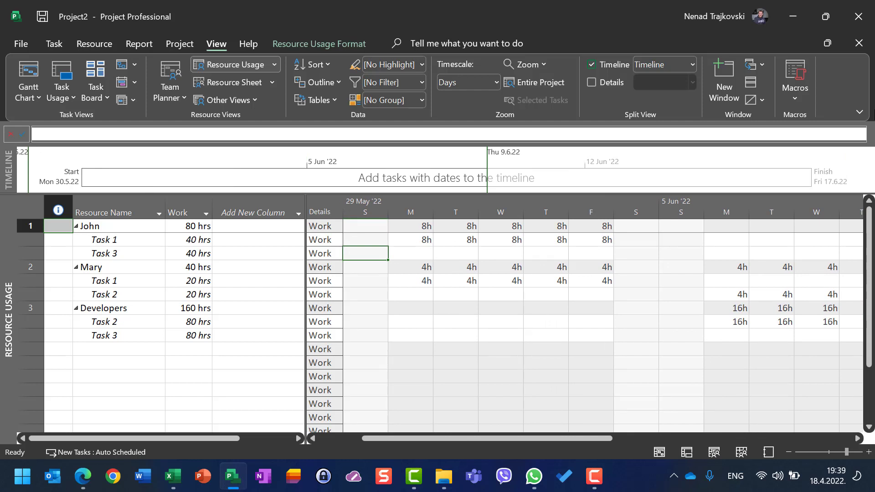
{"action": "key", "text": "Down"}
{"action": "key", "text": "Down"}
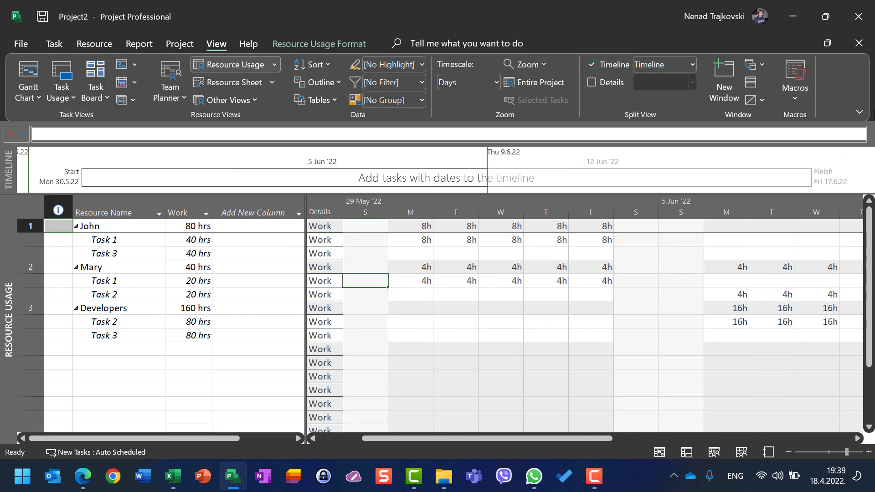
{"action": "key", "text": "Right"}
{"action": "key", "text": "Right"}
{"action": "key", "text": "Right"}
{"action": "key", "text": "Right"}
{"action": "key", "text": "Right"}
{"action": "key", "text": "Right"}
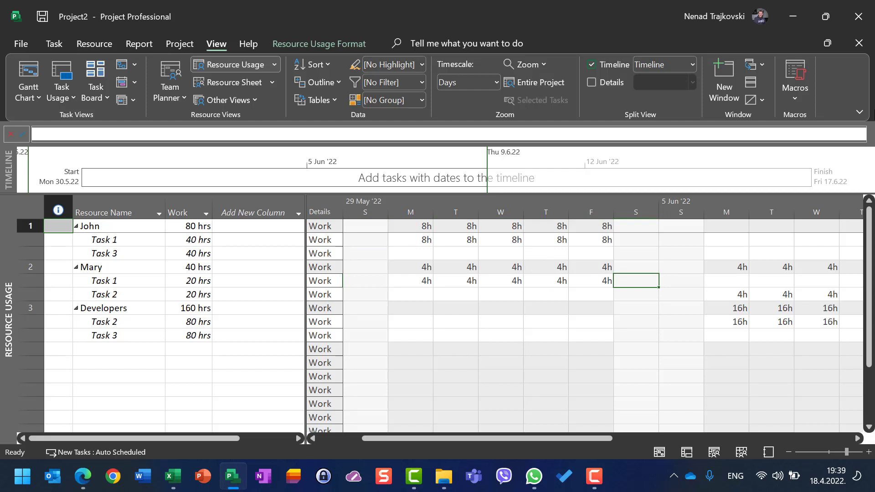
{"action": "key", "text": "Left"}
{"action": "key", "text": "Left"}
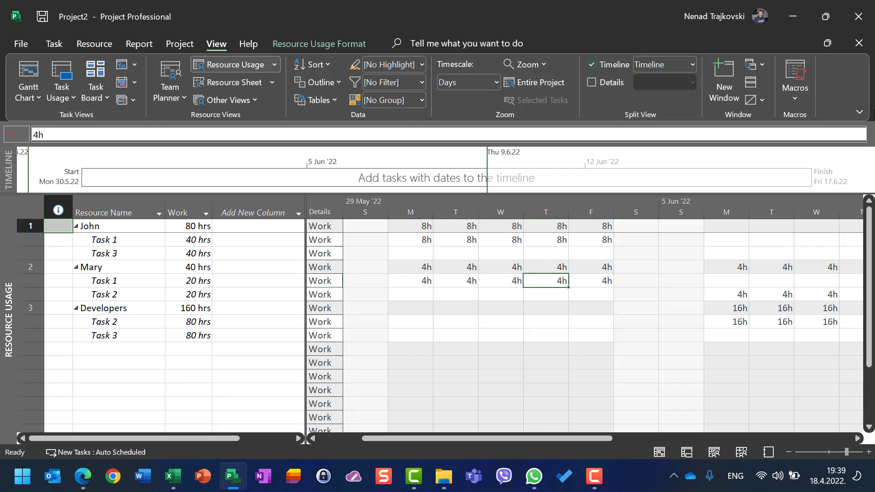
{"action": "key", "text": "Left"}
{"action": "key", "text": "Left"}
{"action": "key", "text": "Up"}
{"action": "key", "text": "Left"}
{"action": "key", "text": "Right"}
{"action": "key", "text": "Right"}
{"action": "key", "text": "Right"}
{"action": "key", "text": "Right"}
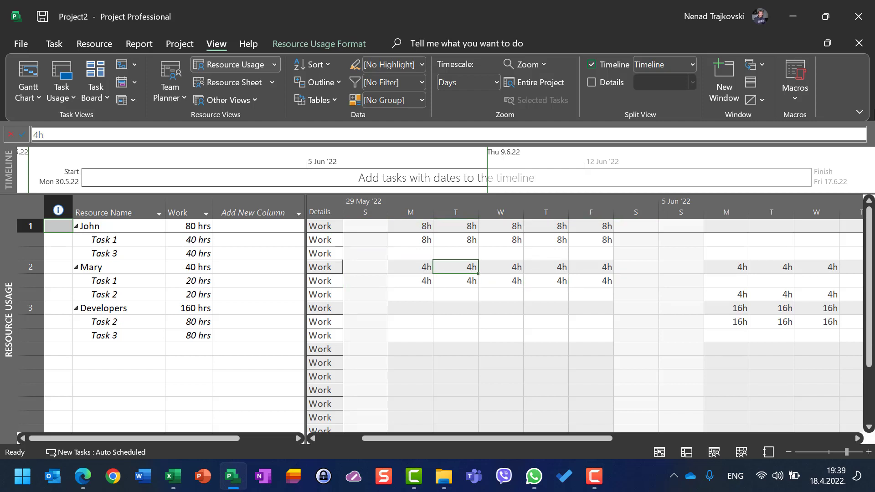
{"action": "key", "text": "Down"}
{"action": "key", "text": "Left"}
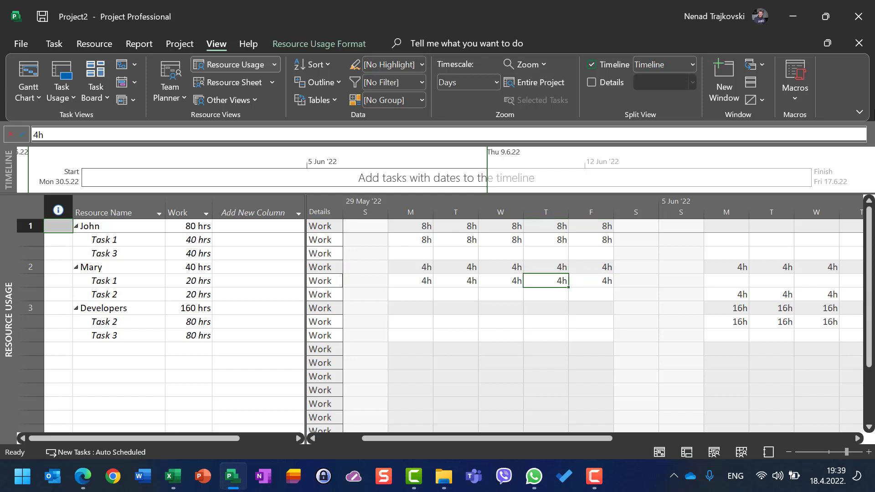
{"action": "key", "text": "Left"}
{"action": "key", "text": "Left"}
{"action": "key", "text": "Left"}
{"action": "key", "text": "Right"}
{"action": "key", "text": "Right"}
{"action": "key", "text": "Right"}
{"action": "key", "text": "Right"}
{"action": "key", "text": "Right"}
{"action": "key", "text": "Right"}
{"action": "key", "text": "Right"}
{"action": "key", "text": "Right"}
{"action": "key", "text": "Right"}
{"action": "key", "text": "Right"}
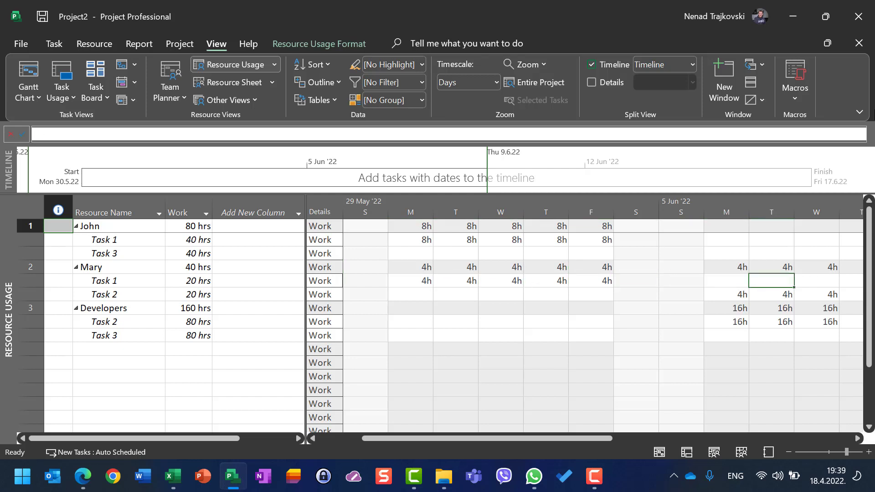
- Examine the half-time resource's daily Task 2 work in the week of 5 Jun '22
{"action": "key", "text": "Left"}
{"action": "key", "text": "Left"}
{"action": "key", "text": "Left"}
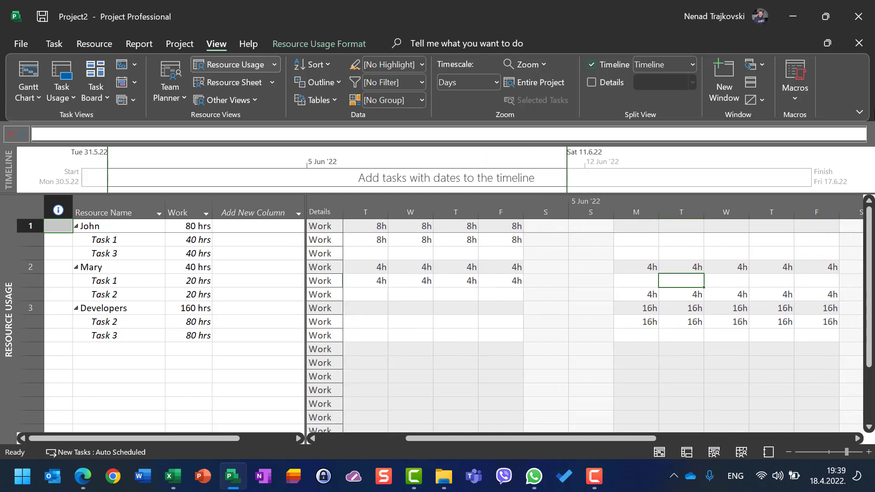
{"action": "key", "text": "Down"}
{"action": "key", "text": "Right"}
{"action": "key", "text": "Right"}
{"action": "key", "text": "Right"}
{"action": "key", "text": "Right"}
{"action": "key", "text": "Right"}
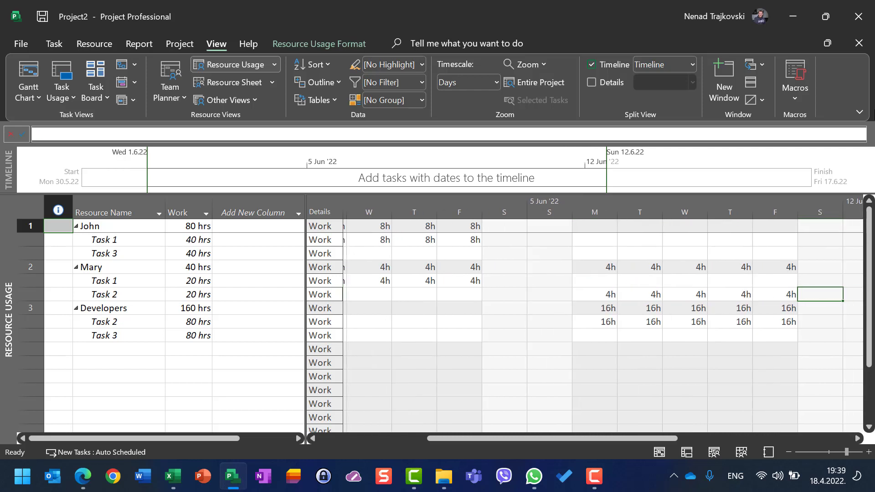